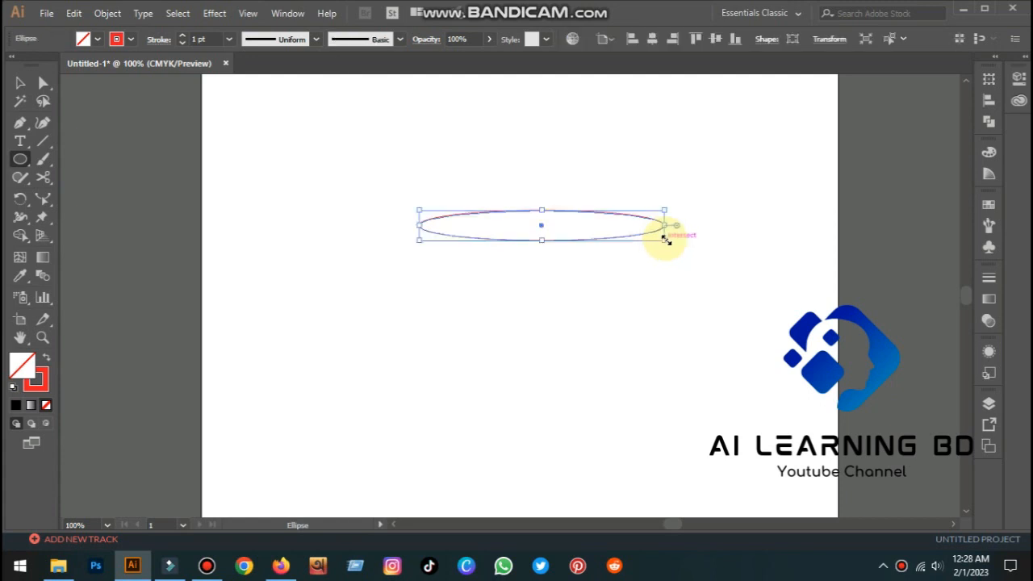
Duplicate the flat ellipse in place and scale the copy down around its centre to about 280 × 20 px
left_click(20, 83)
left_click(588, 363)
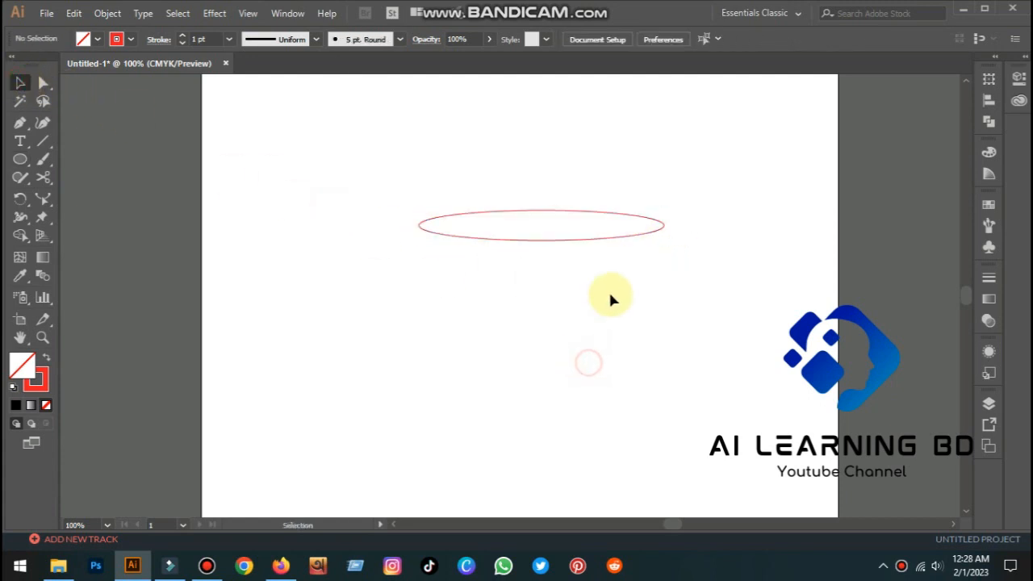
left_click(606, 239)
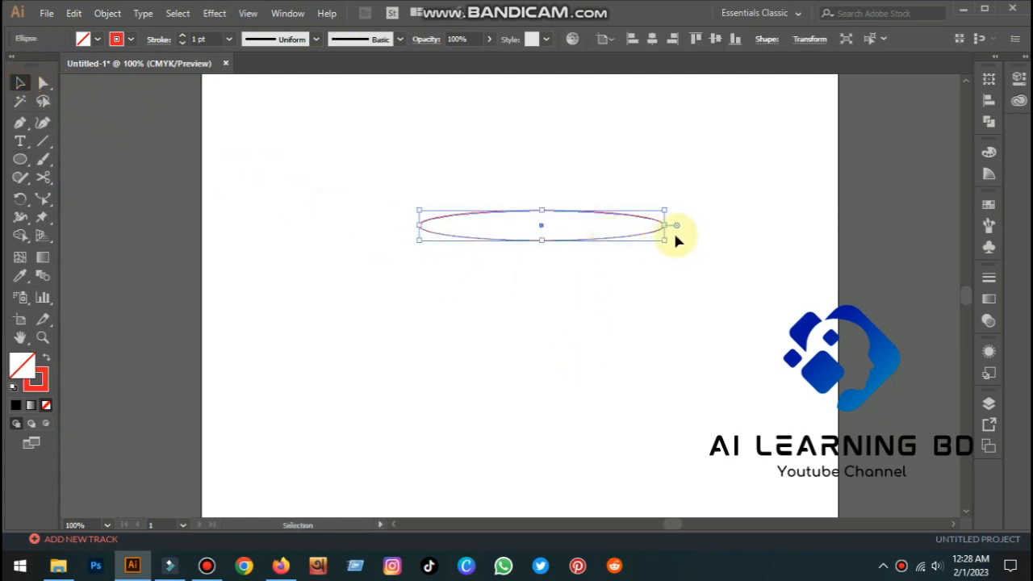
left_click(73, 14)
left_click(104, 118)
mouse_move(664, 242)
left_mouse_down()
mouse_move(634, 235)
mouse_move(649, 233)
left_mouse_up()
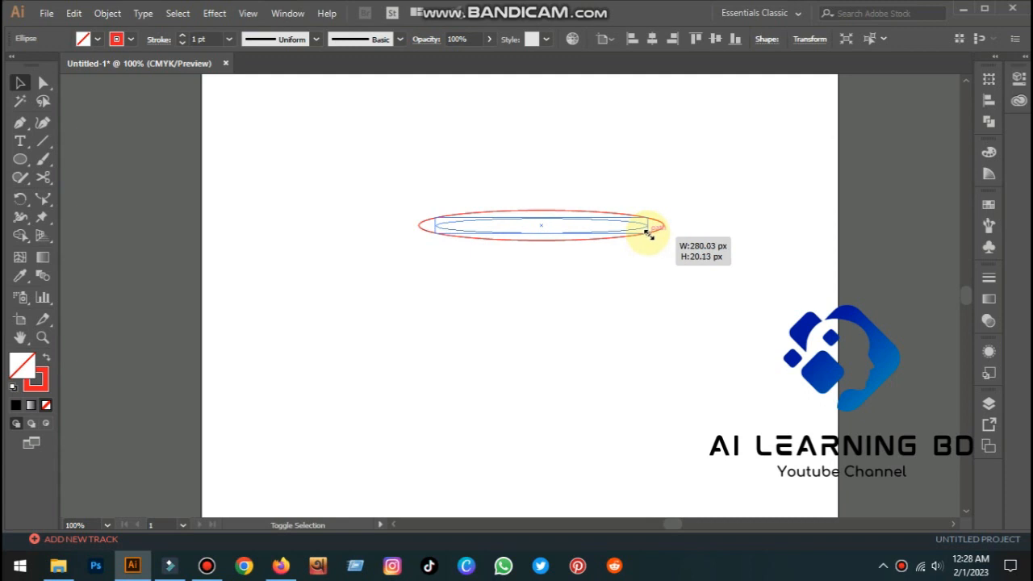
left_click_drag(650, 234, 650, 234)
left_click(692, 277)
left_click_drag(390, 175, 570, 272)
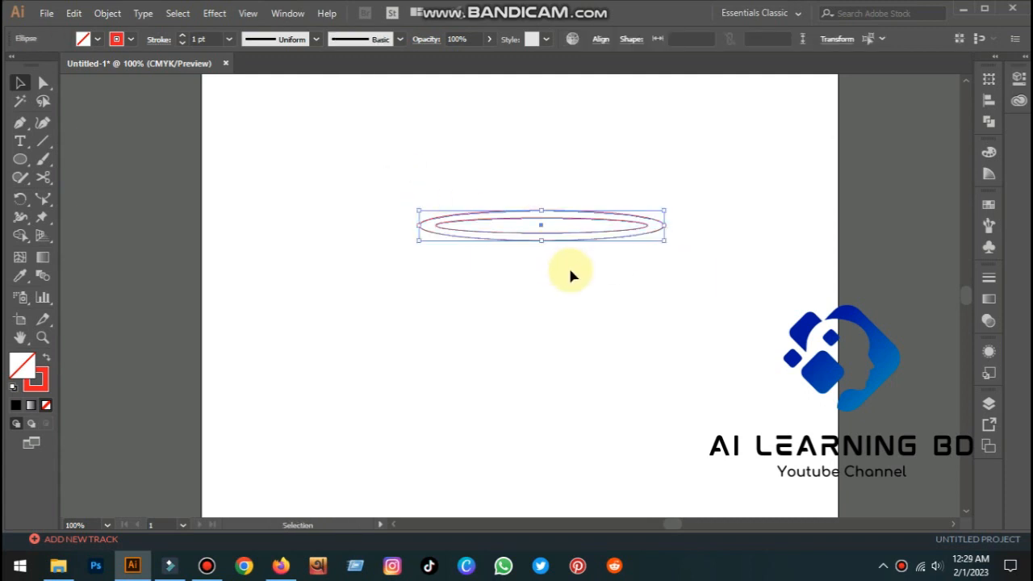
left_click(674, 283)
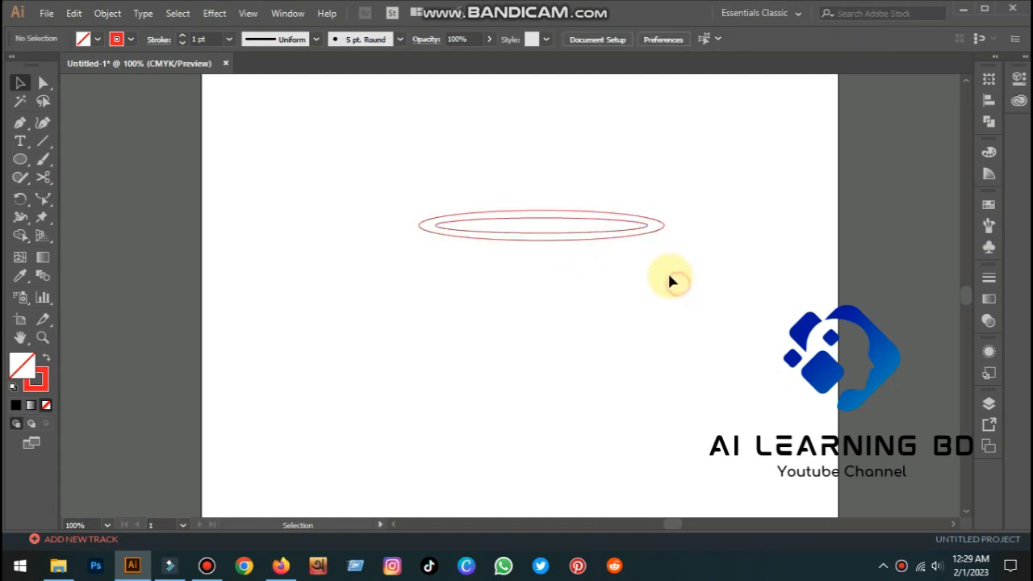
left_click(489, 225)
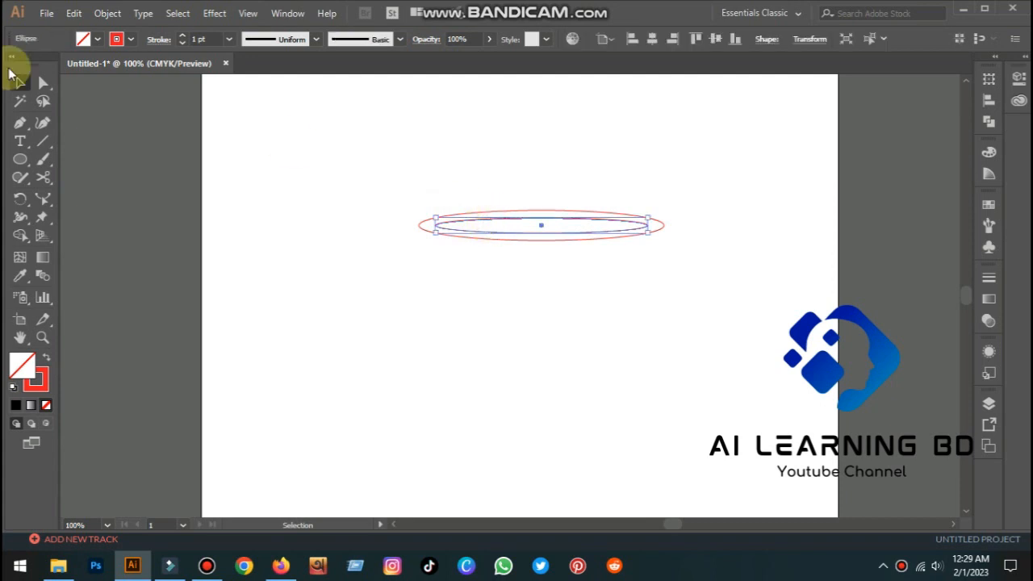
left_click(203, 146)
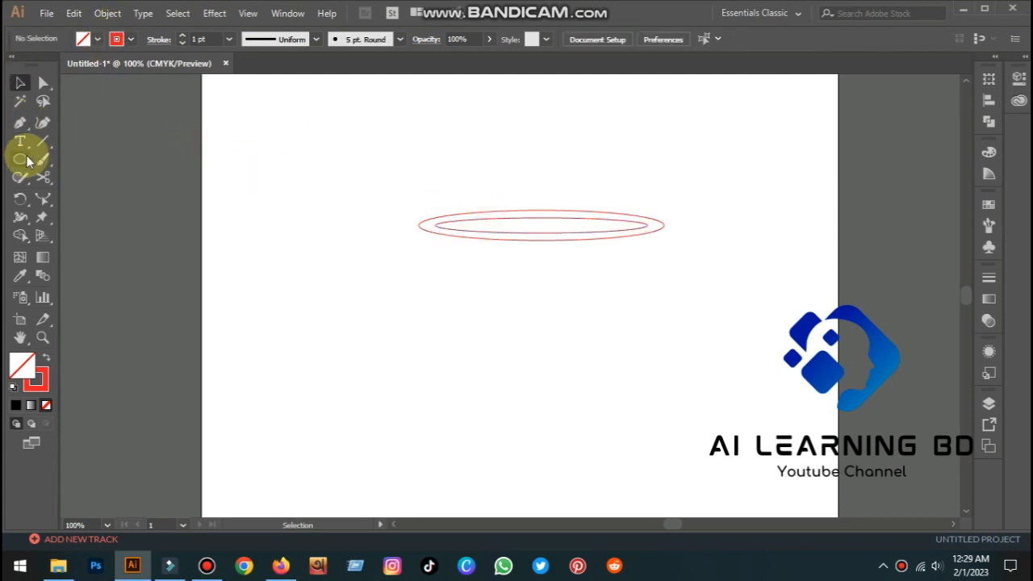
Draw a large unfilled circle and move it so the two flat ellipses cross it just above its middle
left_click(21, 159)
left_click_drag(417, 225, 497, 227)
left_click(21, 84)
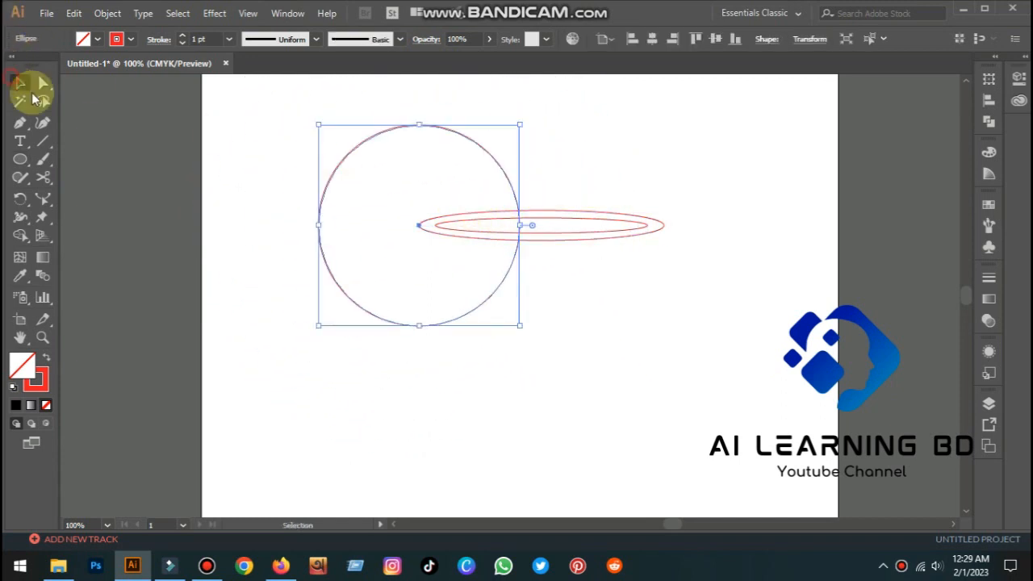
left_click(502, 315)
left_click_drag(491, 293, 612, 314)
left_click(686, 218)
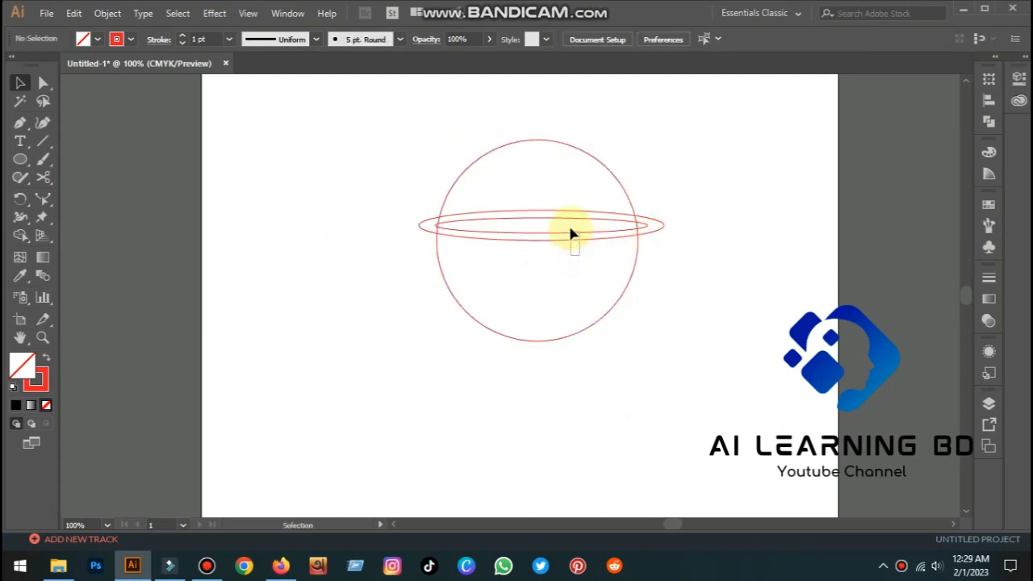
Scale both flat ellipses down together and fit the outer one's ends onto the circle's outline
left_click(664, 227)
left_click_drag(665, 242, 647, 243)
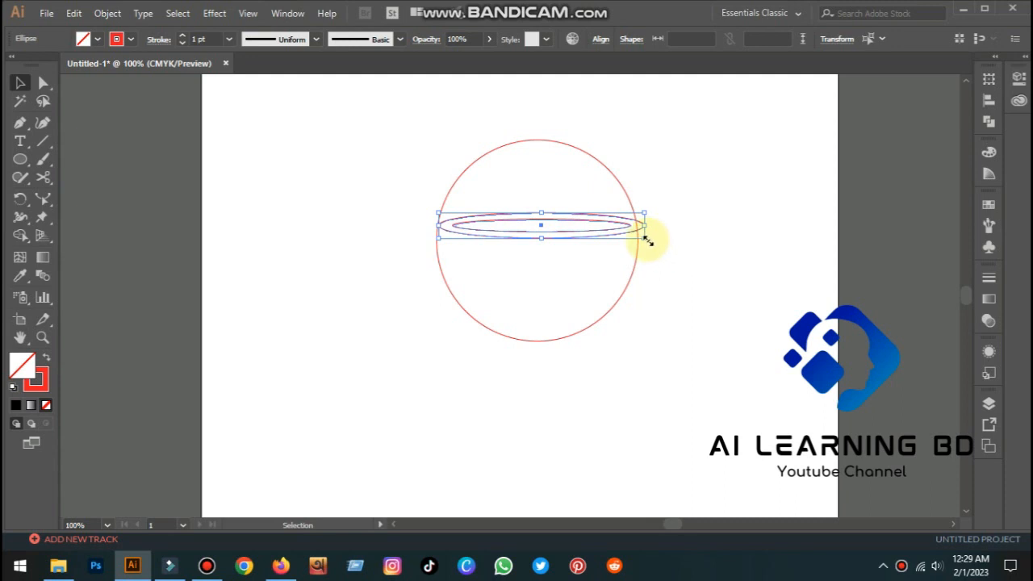
mouse_move(647, 240)
left_mouse_down()
mouse_move(641, 234)
mouse_move(650, 240)
left_mouse_up()
left_click(659, 242)
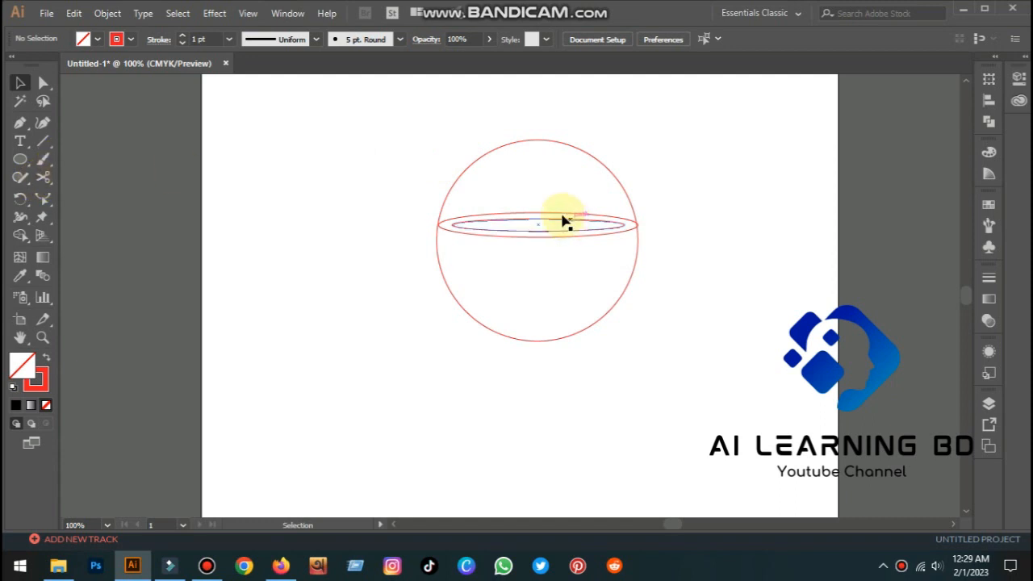
Cut the circle with Scissors at both ends of the outer ellipse and delete the arc above it
left_click(480, 165)
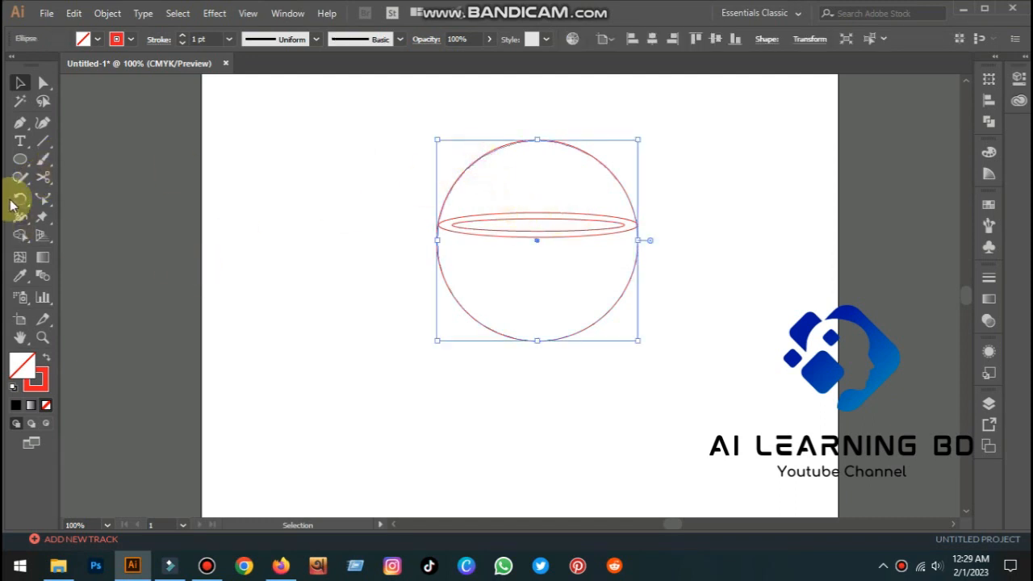
left_click(43, 176)
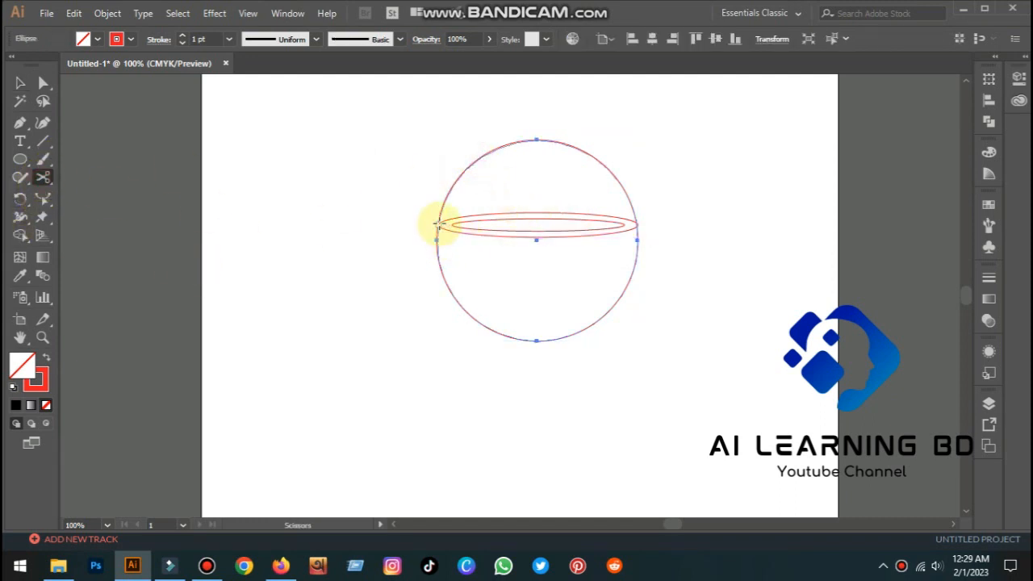
left_click(437, 223)
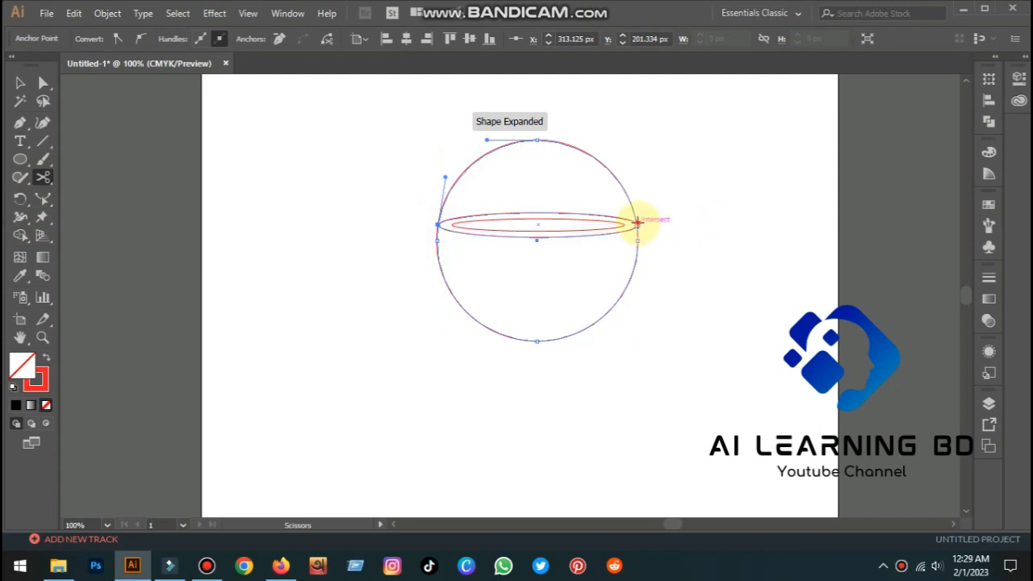
left_click(637, 221)
left_click(20, 82)
left_click(392, 353)
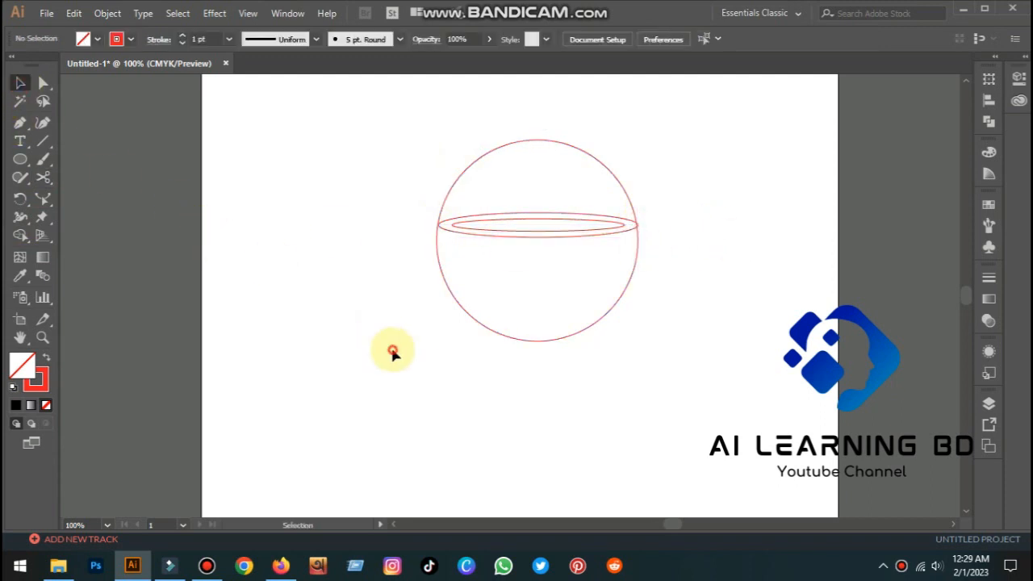
left_click(482, 171)
key("Delete")
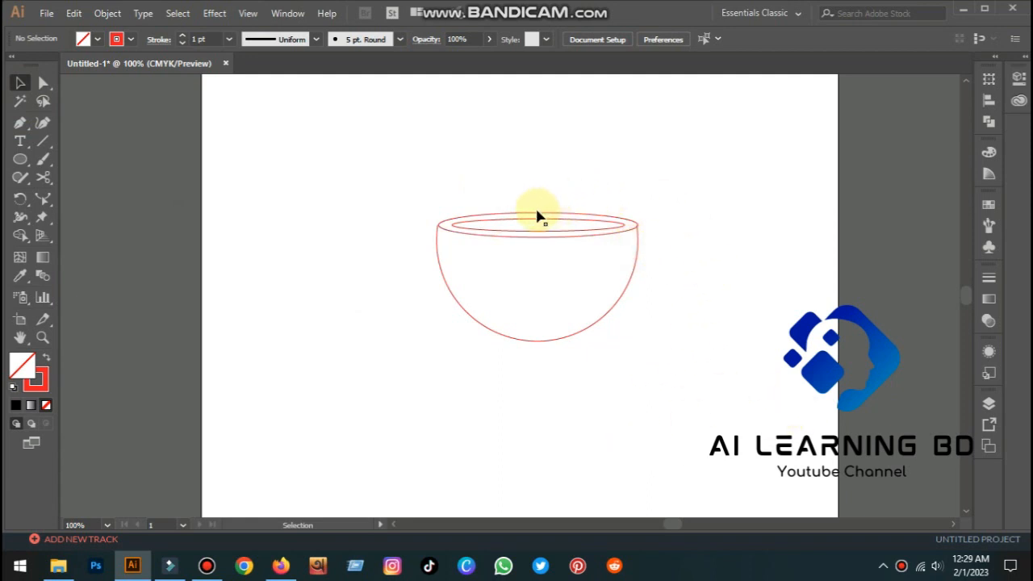
Adjust the bowl path's right end anchor so it meets the right tip of the outer rim ellipse
key("z")
left_click(622, 269)
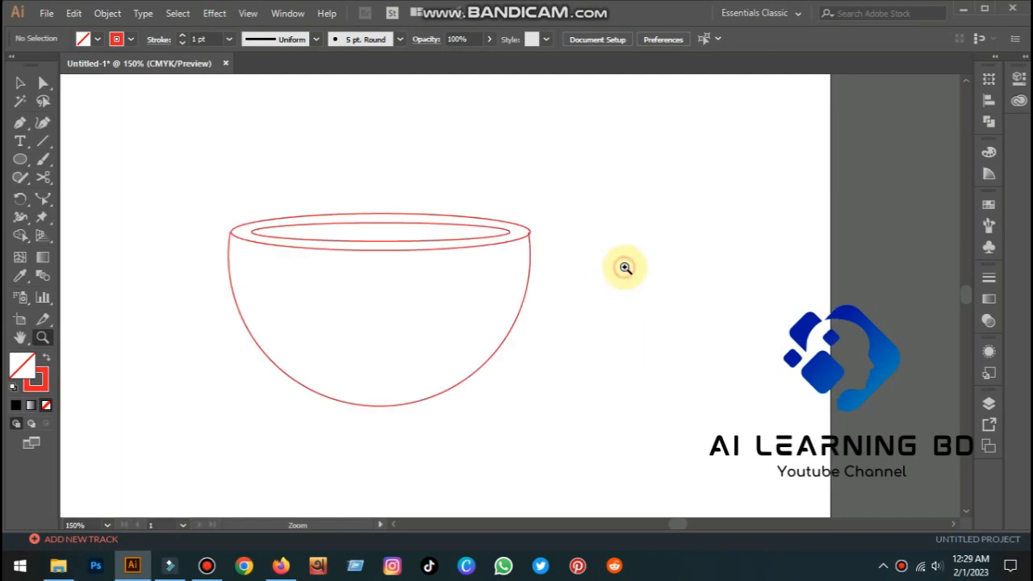
left_click_drag(609, 274, 642, 294)
left_click(610, 289)
left_click_drag(558, 293, 730, 302)
left_click(43, 82)
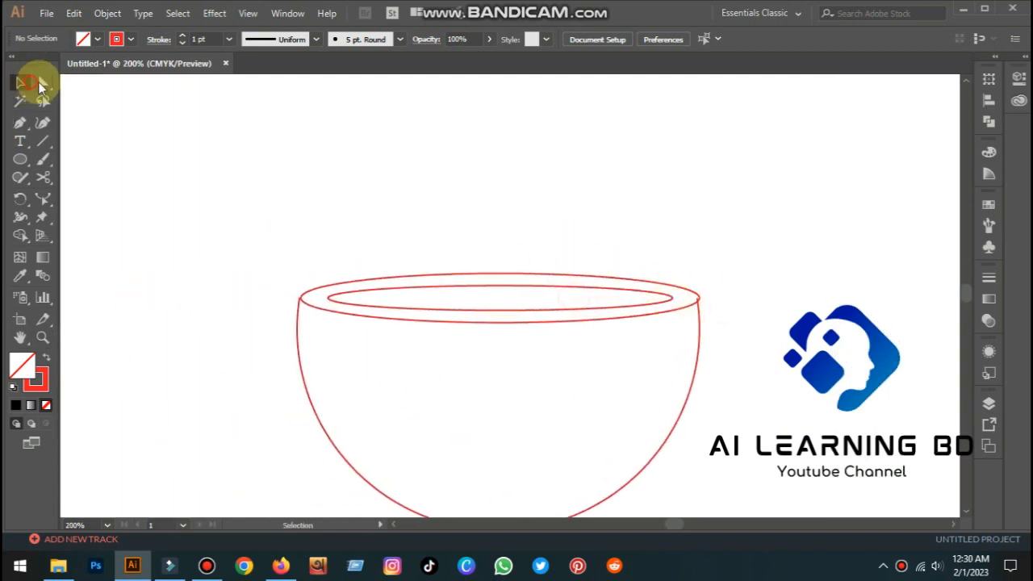
left_click(699, 307)
left_click(697, 300)
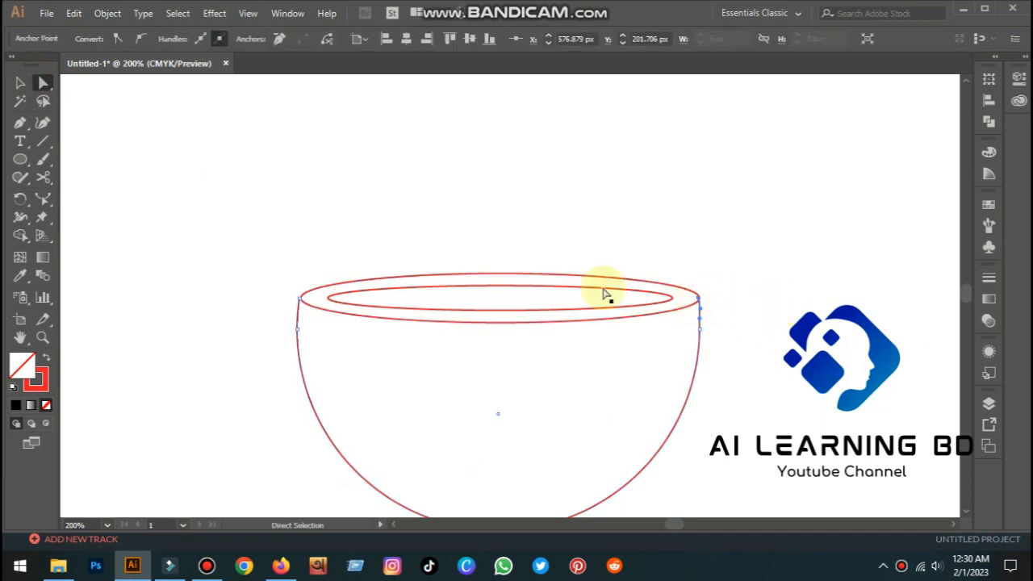
left_click(21, 83)
left_click(223, 188)
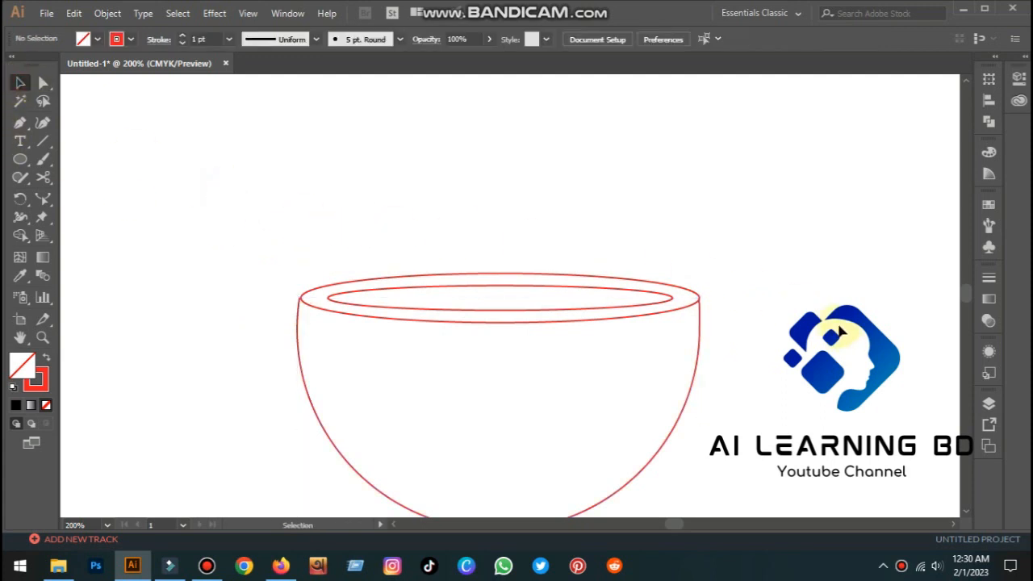
Move the bowl path's left end anchor onto the left tip of the outer rim ellipse
left_click(297, 301)
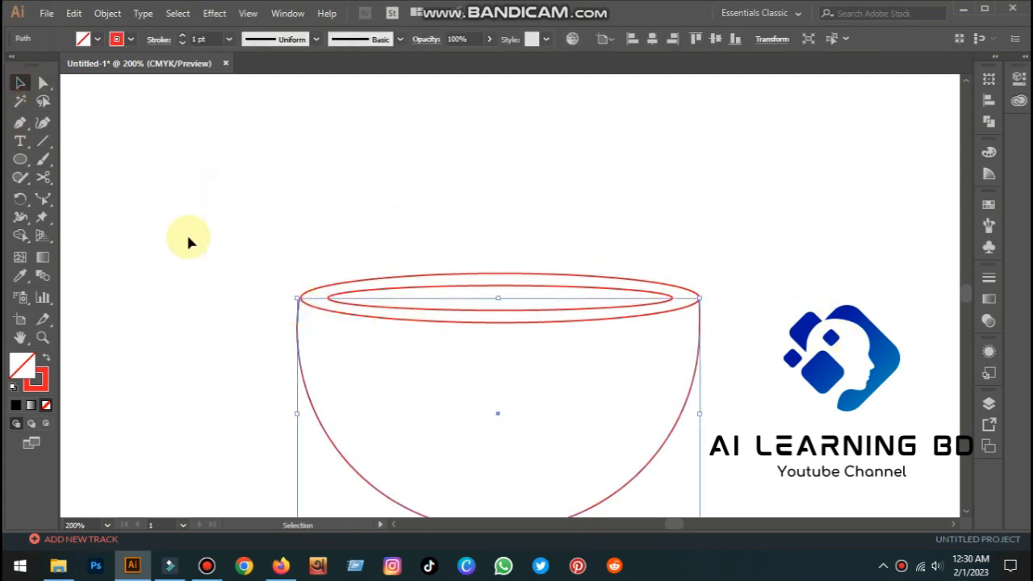
left_click(43, 82)
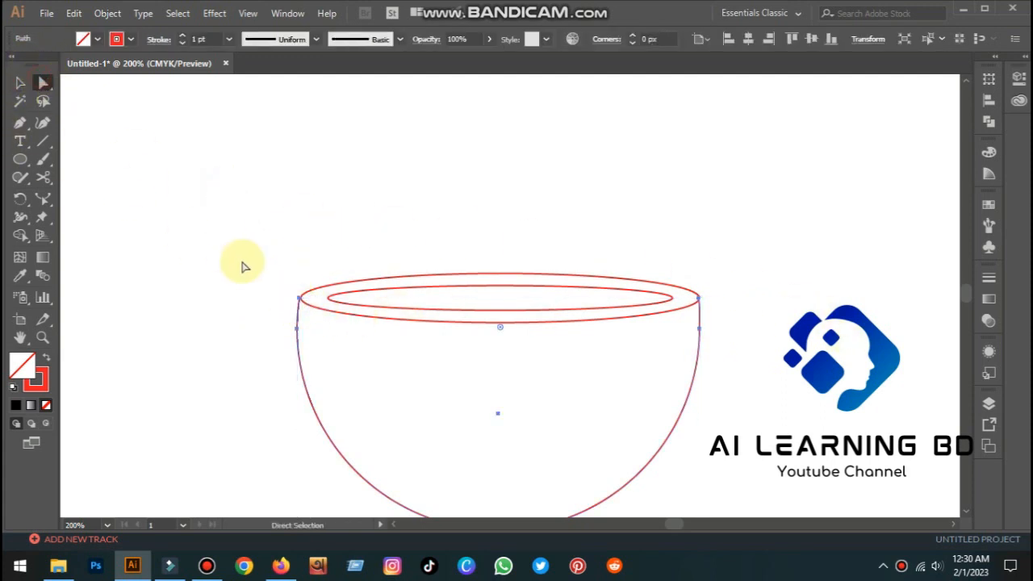
left_click(300, 299)
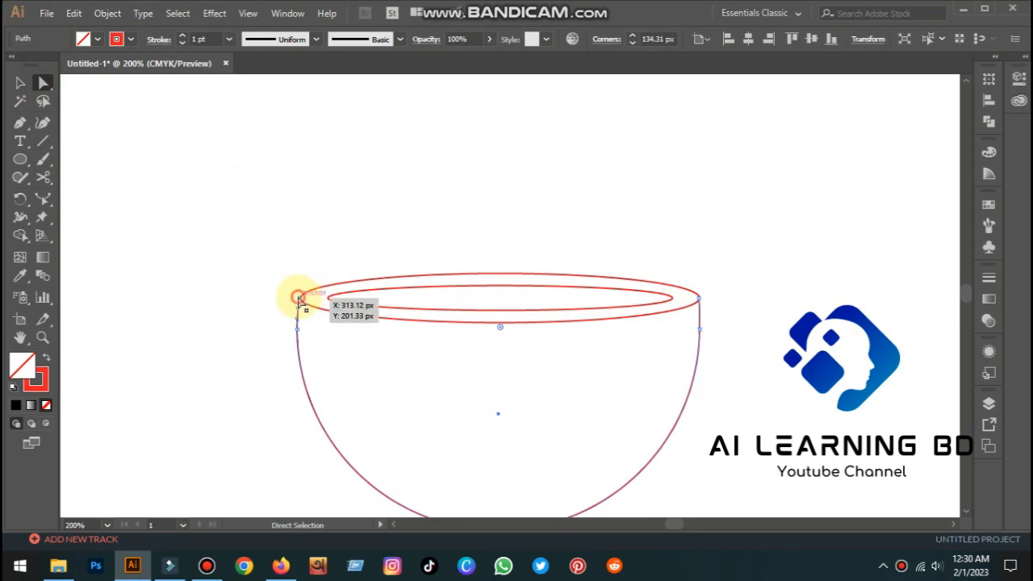
left_click(798, 231)
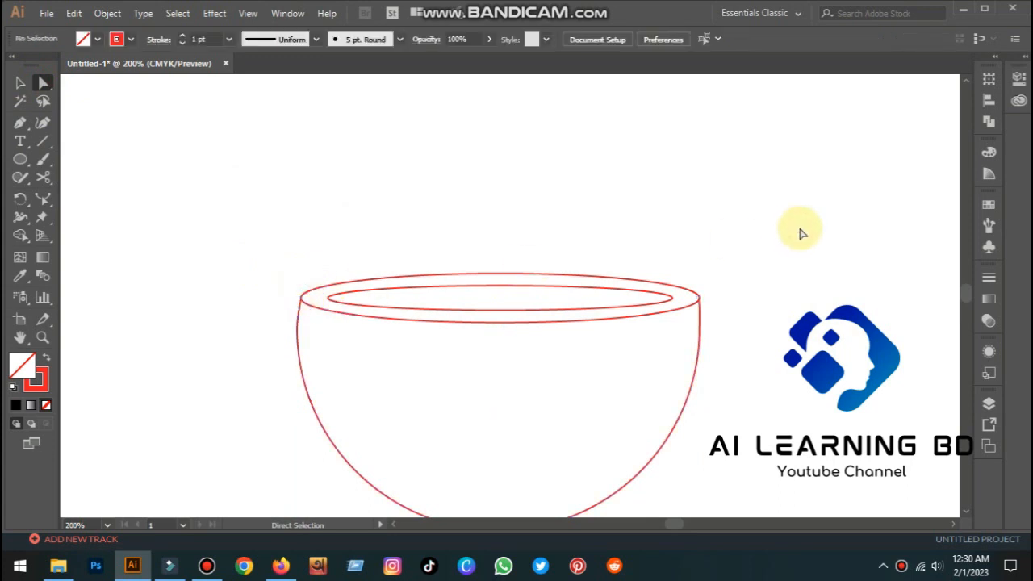
left_click(20, 84)
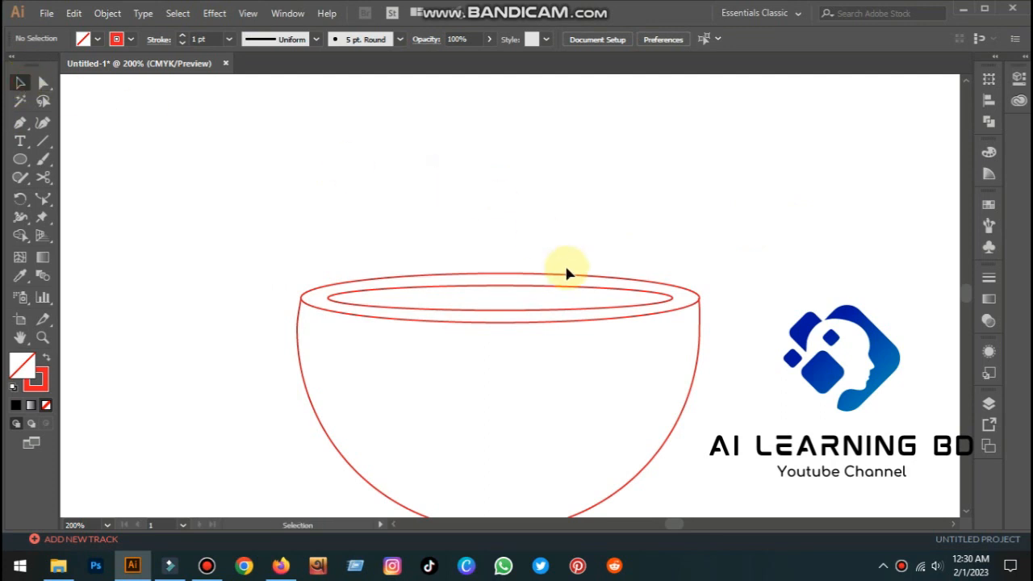
Cut the outer rim ellipse at two points near the middle of its upper edge and delete the short segment between them
left_click(555, 274)
left_click(43, 177)
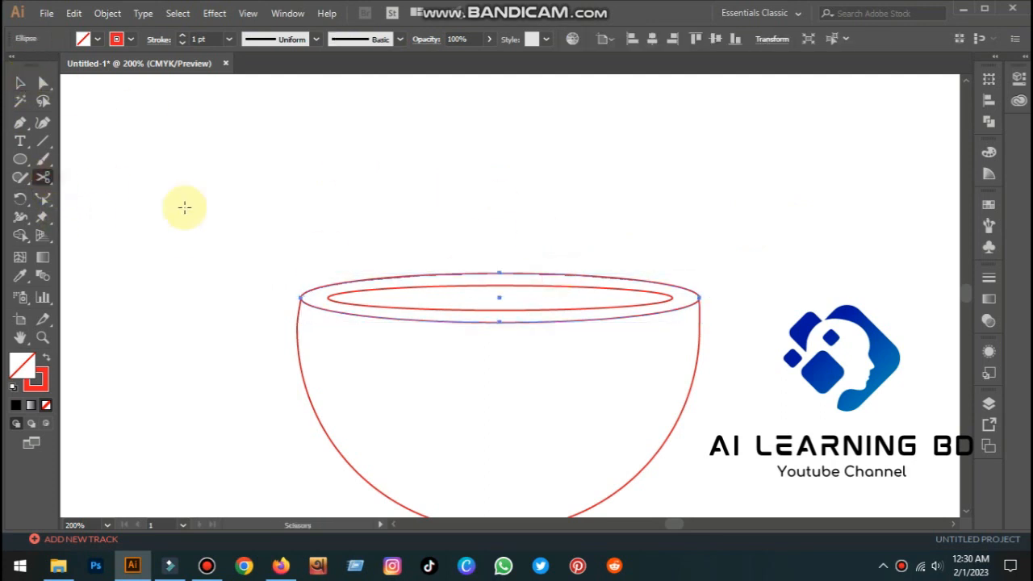
left_click(479, 275)
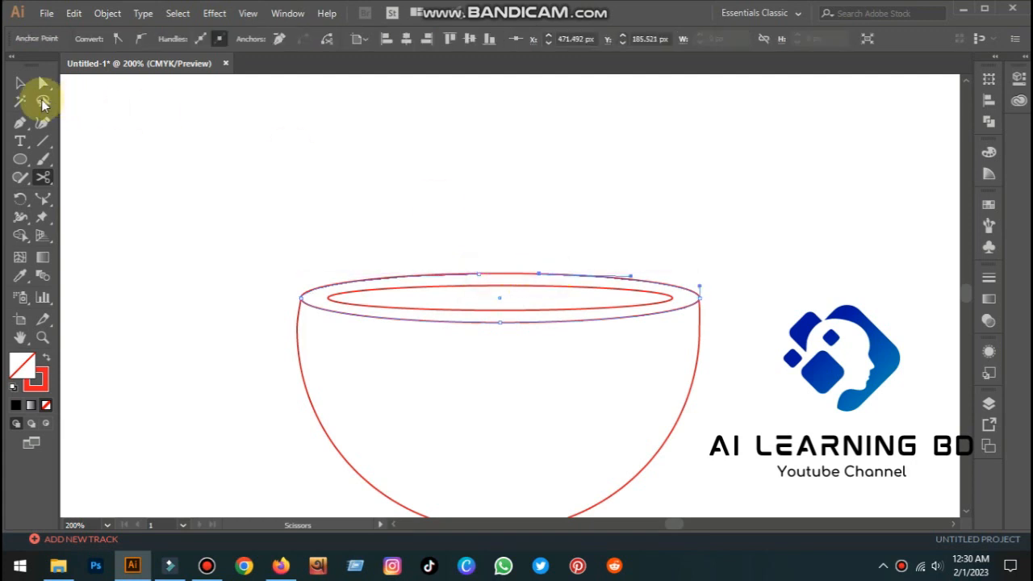
left_click(18, 84)
left_click(479, 202)
left_click(509, 274)
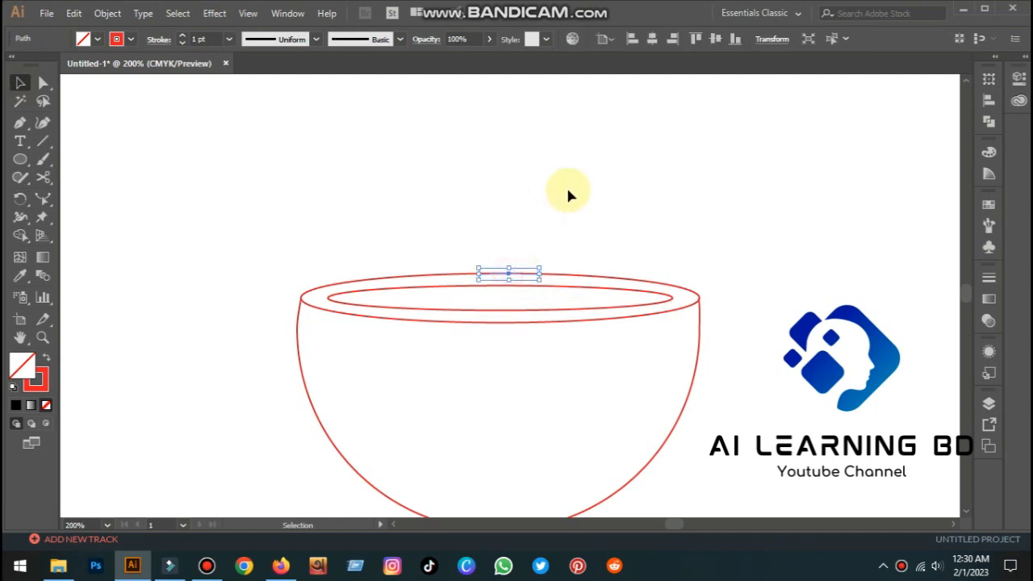
key("Delete")
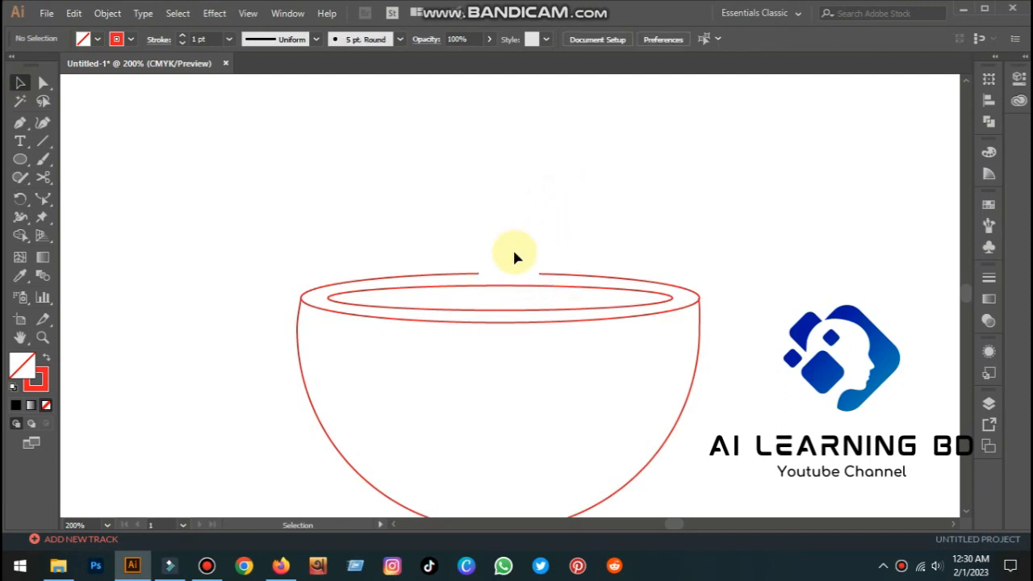
Cut a matching gap in the inner ellipse's upper edge with Scissors and delete the short segment
left_click(43, 179)
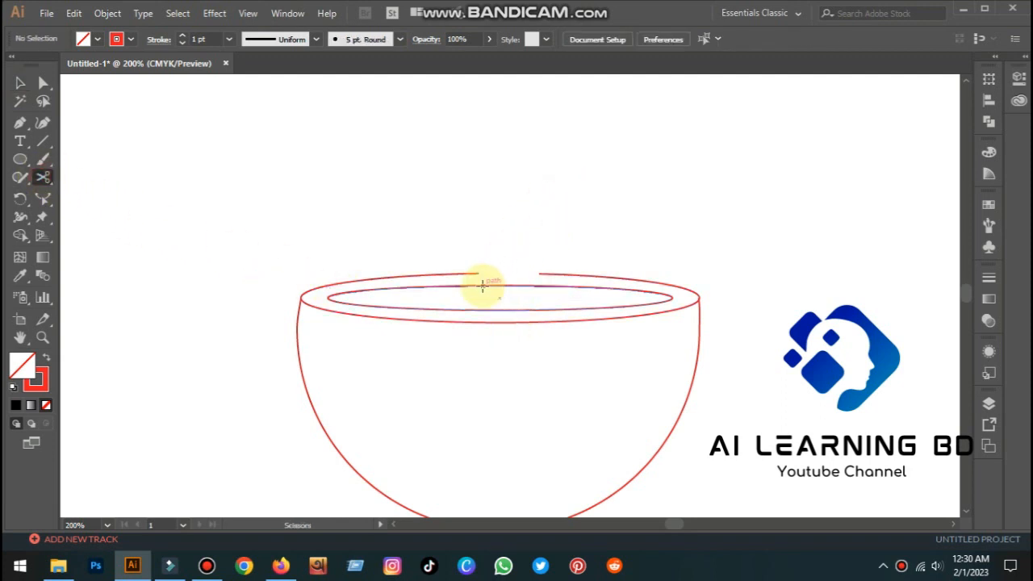
left_click(477, 286)
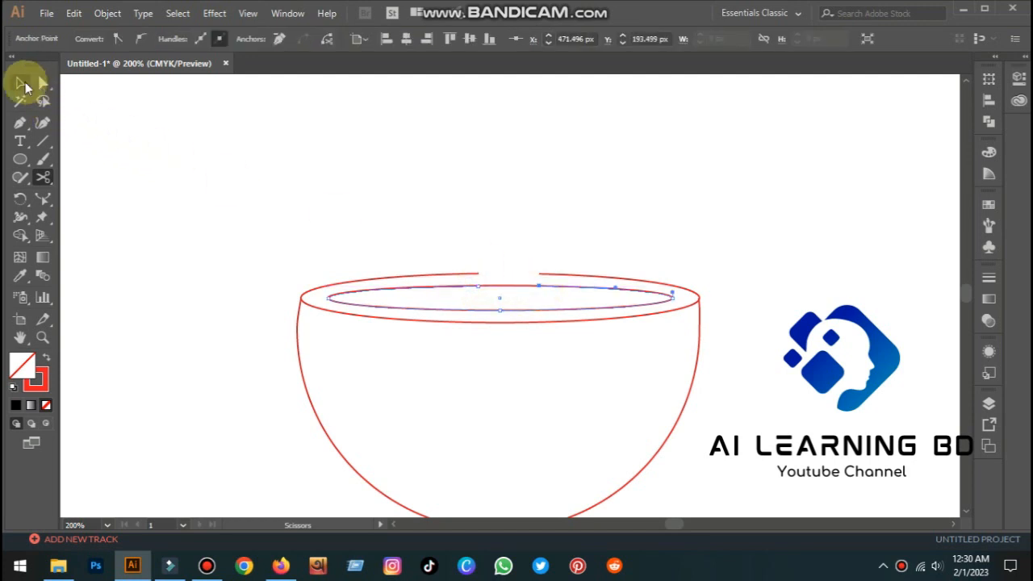
left_click(20, 83)
left_click(305, 141)
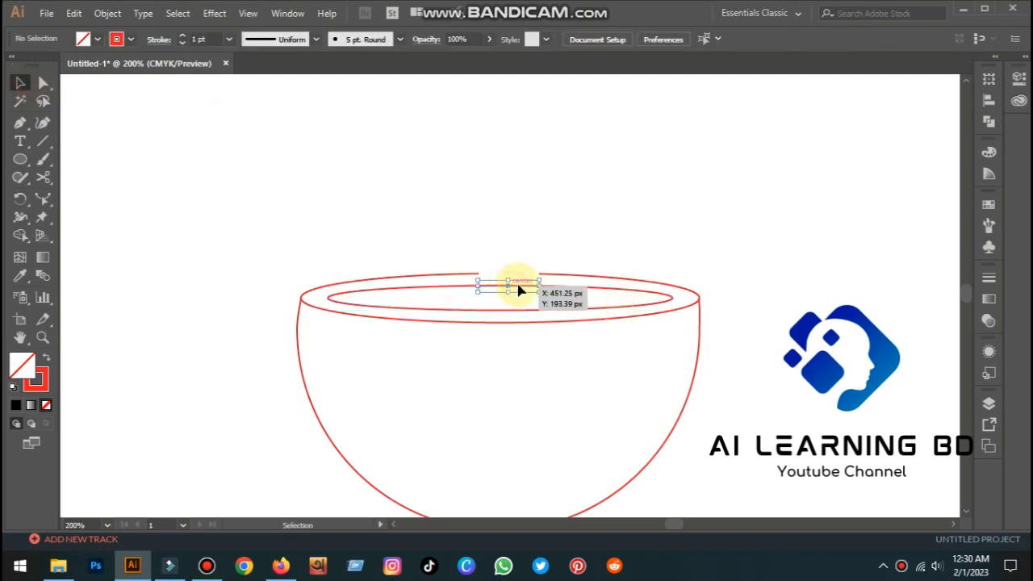
Draw a vertical line from above the bowl down through the rim gap into the inner ellipse
scroll(857, 306, "down", 2)
scroll(857, 308, "down", 1)
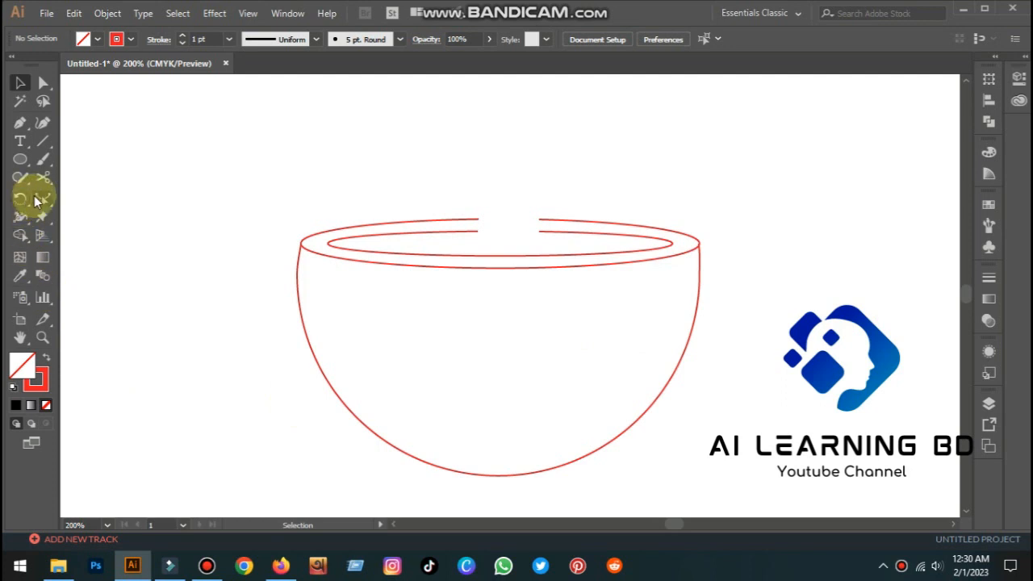
left_click(43, 139)
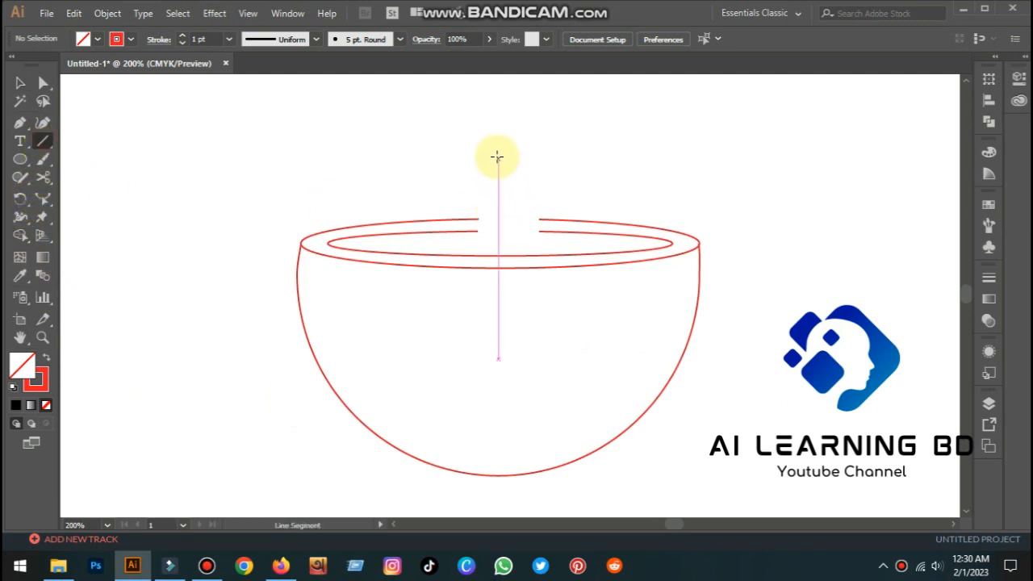
left_click_drag(497, 157, 503, 239)
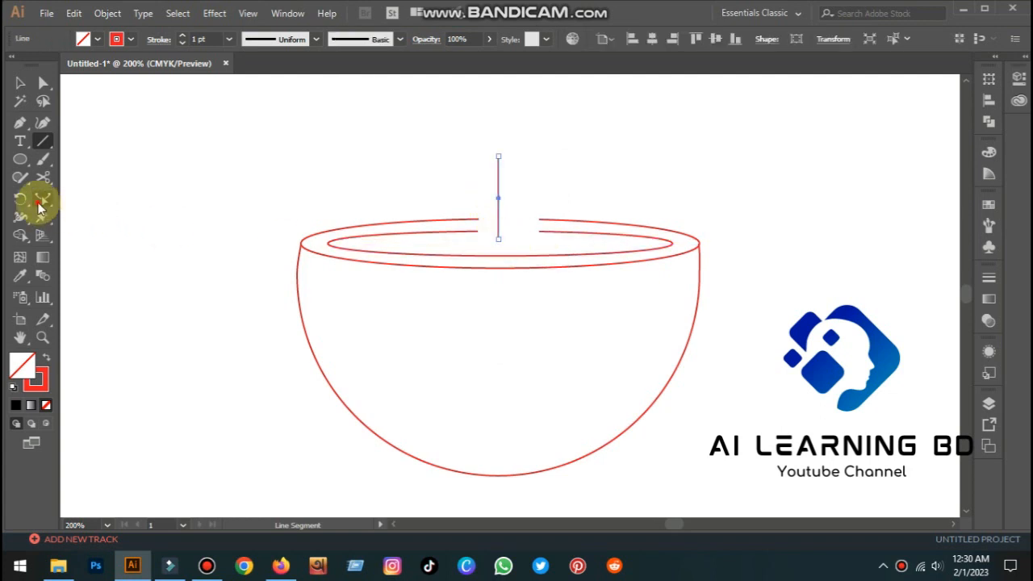
Reshape the vertical line into a gentle S-curve, bending its lower half left and its upper half right
left_click(41, 201)
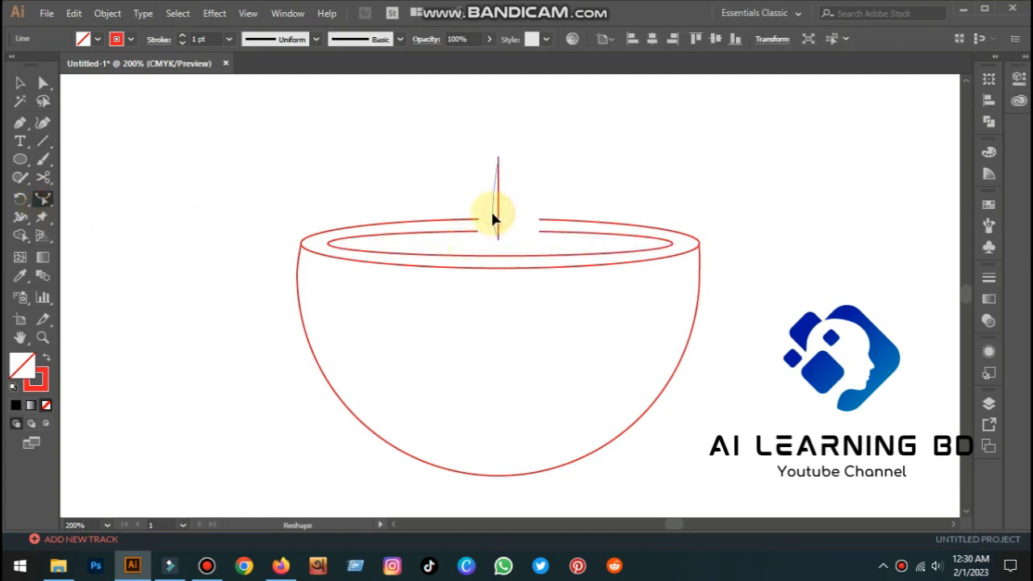
left_click_drag(493, 218, 487, 216)
left_click_drag(510, 185, 501, 186)
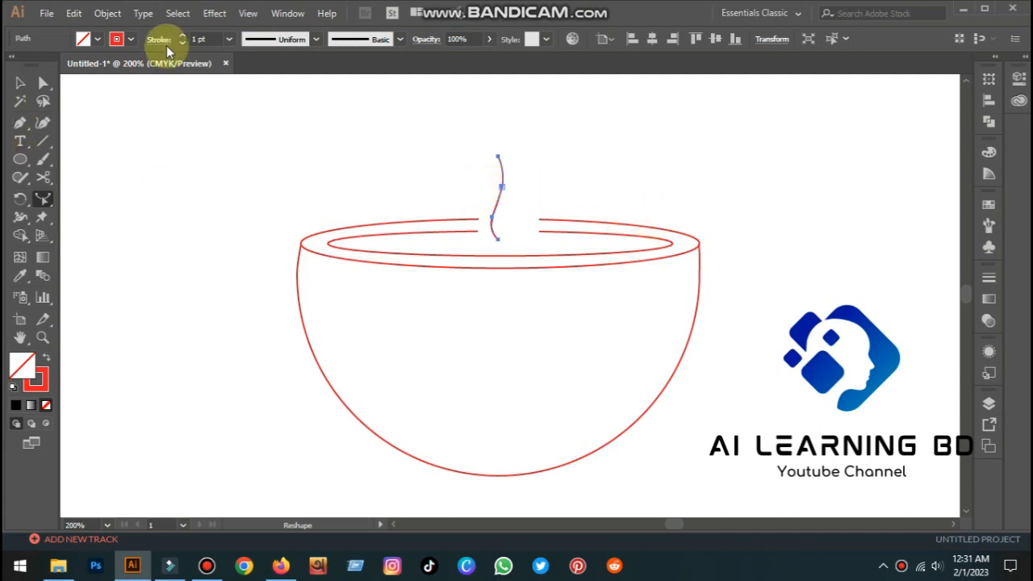
left_click(20, 82)
left_click(368, 158)
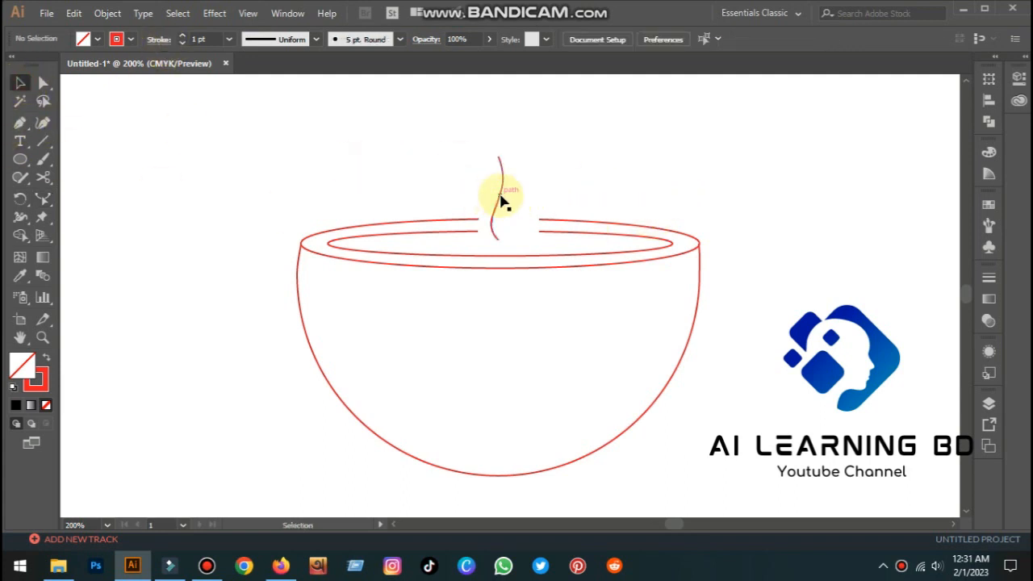
Duplicate the wavy steam line twice to the right, making three evenly spaced parallel lines
left_click_drag(500, 201, 530, 201)
left_click(552, 201)
left_click(590, 203)
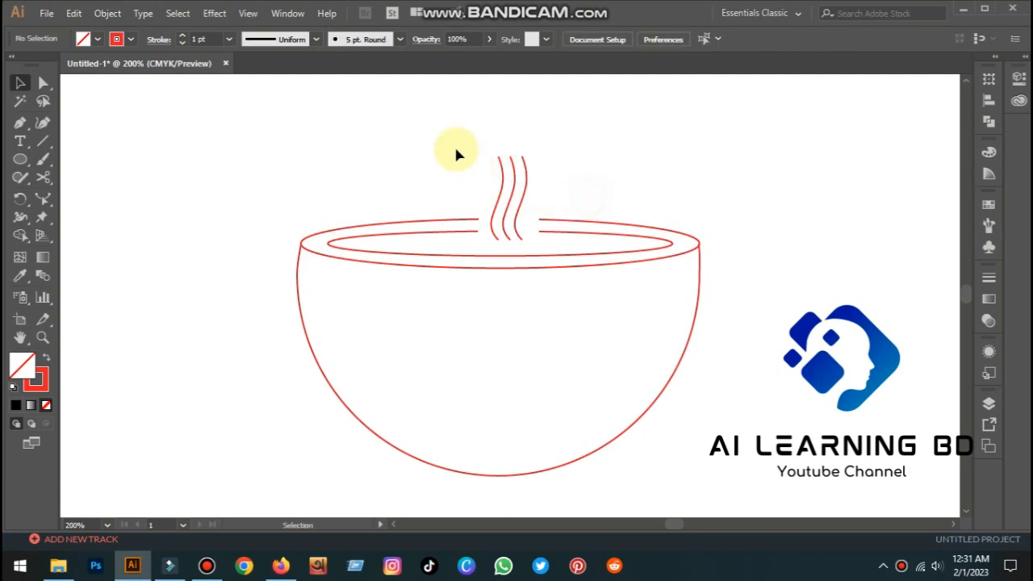
Give the three steam lines the width profile tapered at both ends and a 2 pt stroke
left_click_drag(457, 151, 563, 205)
left_click(316, 39)
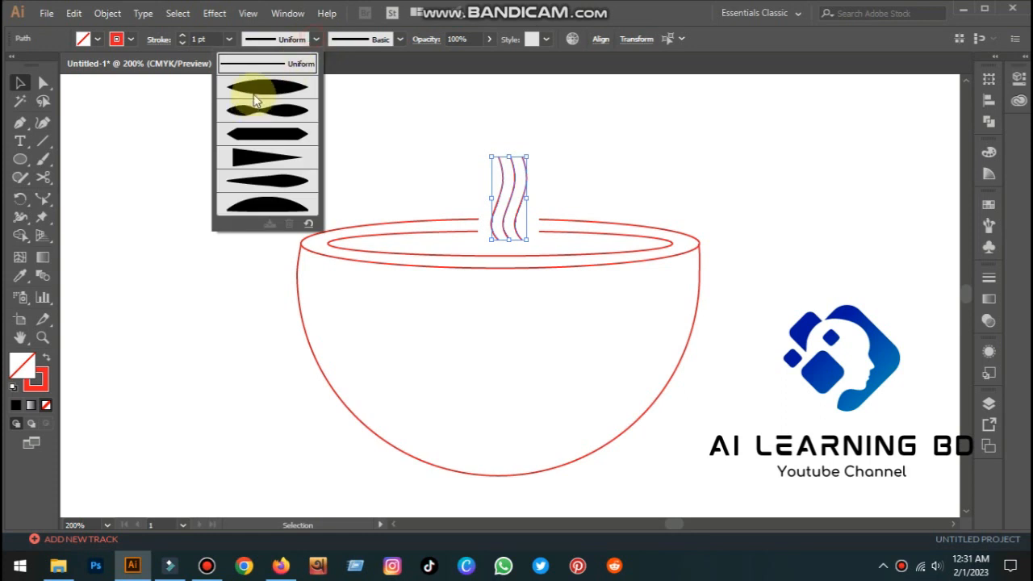
left_click(280, 91)
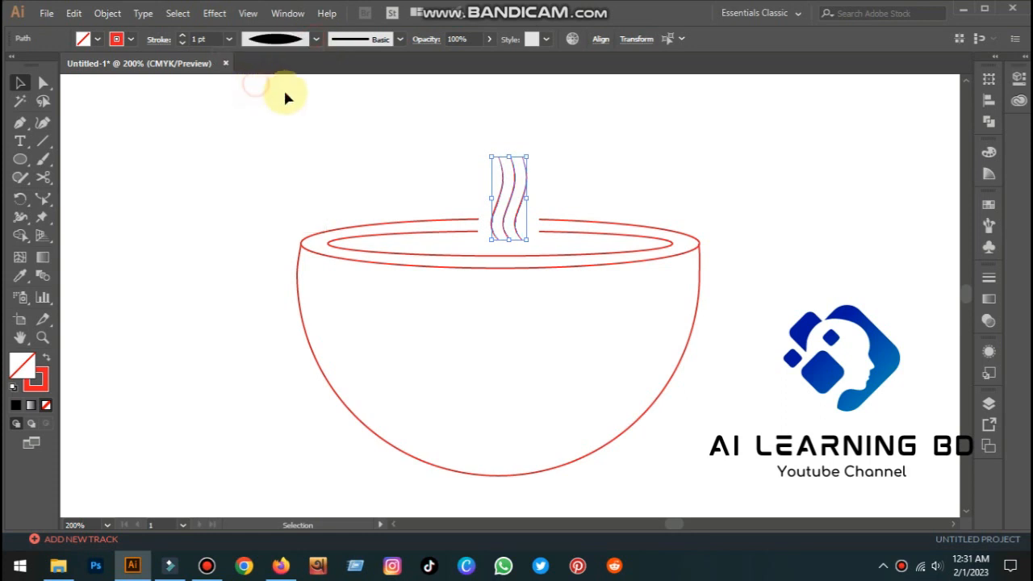
left_click(182, 35)
left_click(667, 173)
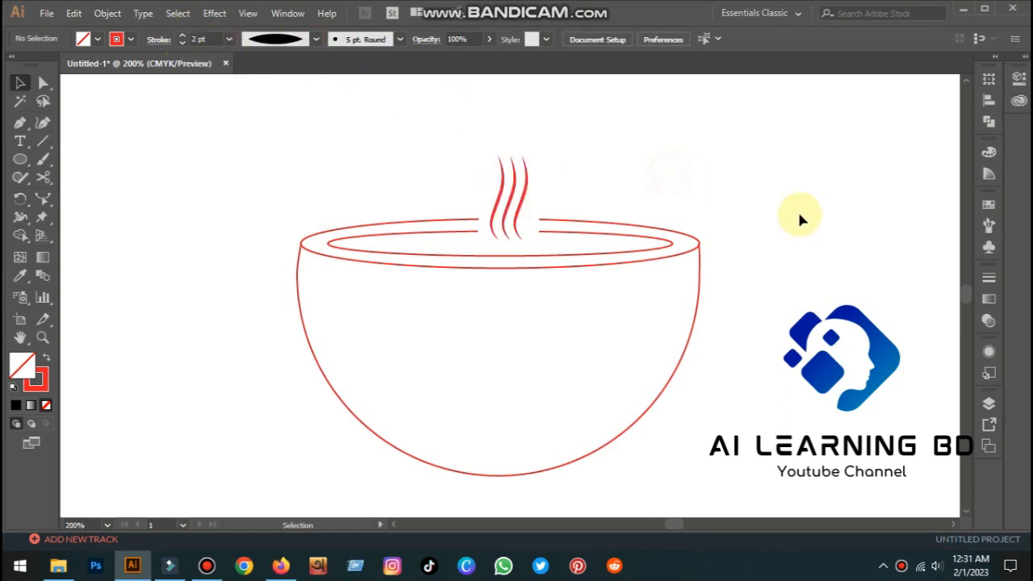
Apply the width profile tapered at both ends to the rim ellipses and the bowl outline
left_click(571, 232)
left_click(315, 38)
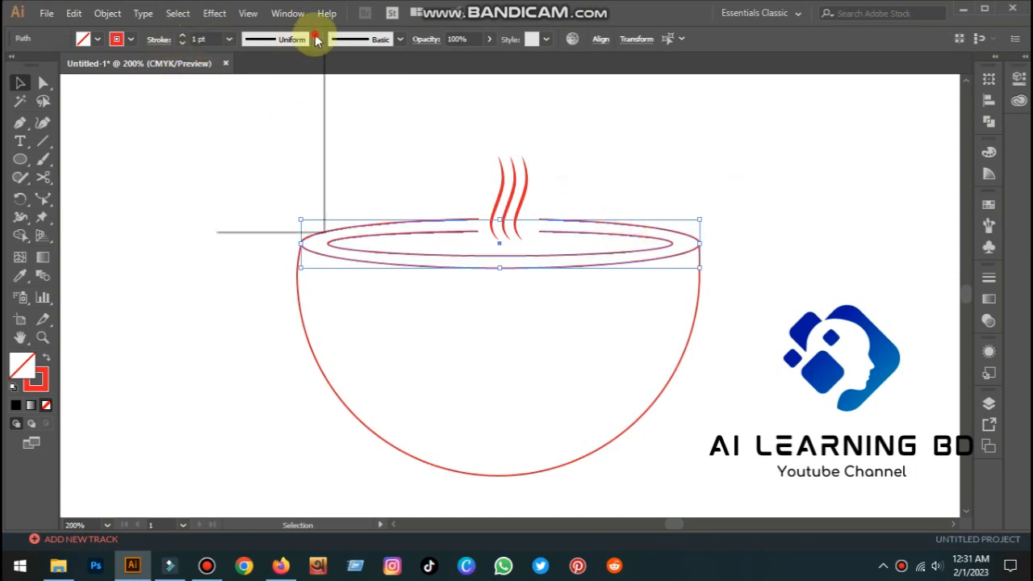
left_click(252, 84)
left_click(815, 206)
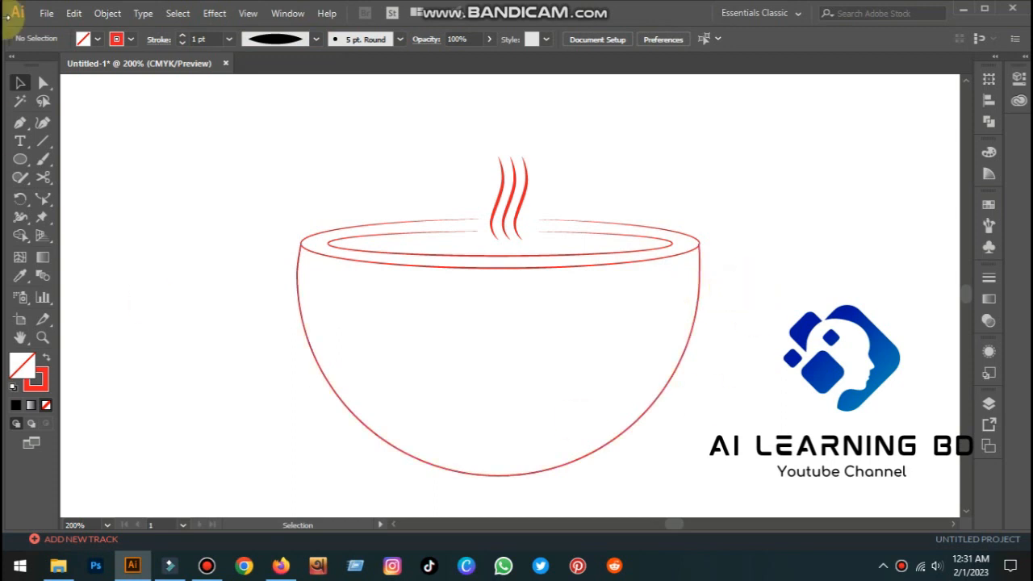
Draw a vertical line to the right of the bowl and reshape it into an outward-bulging handle arc
left_click(43, 141)
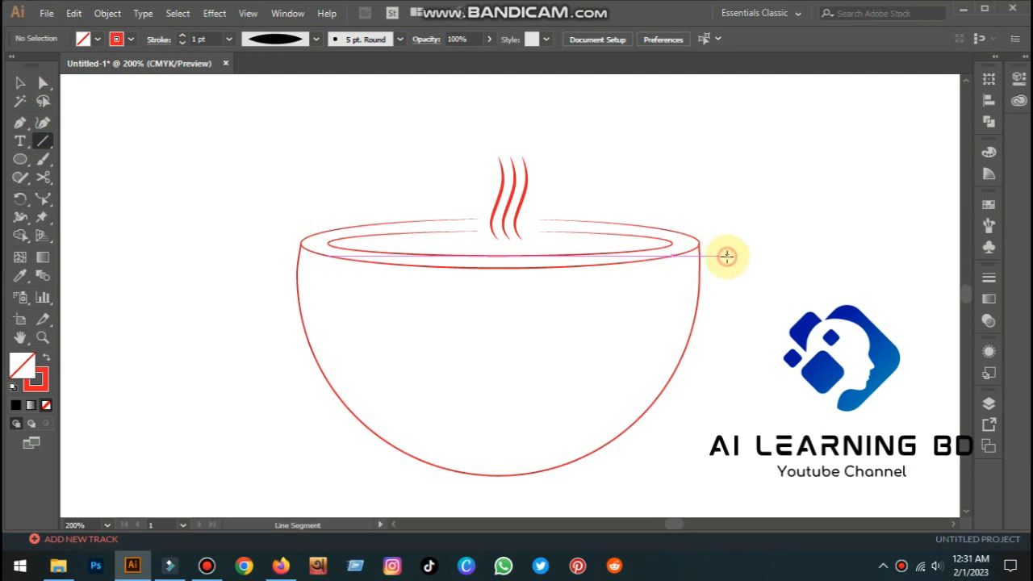
left_click_drag(727, 256, 726, 411)
left_click(44, 198)
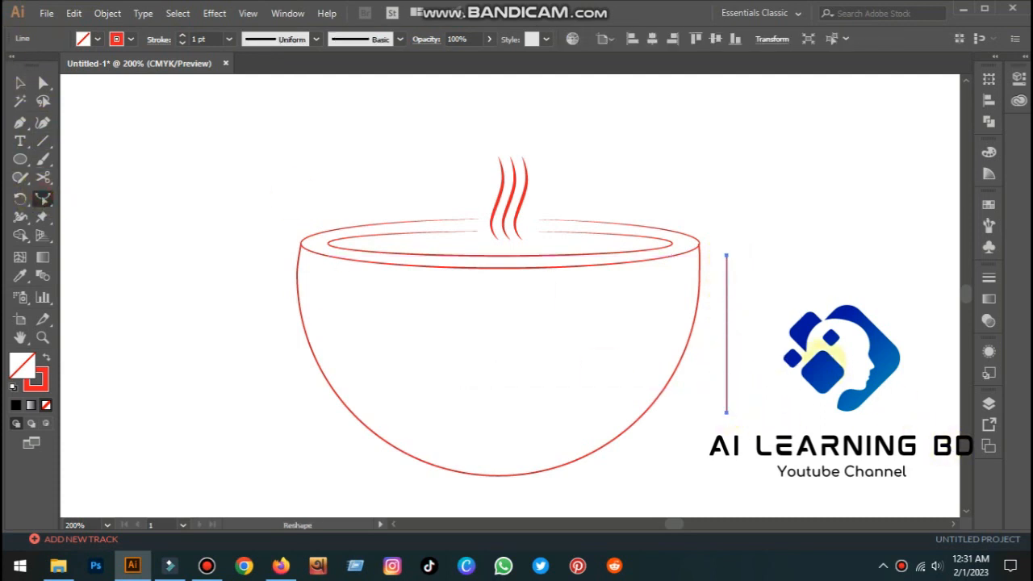
left_click_drag(726, 326, 803, 338)
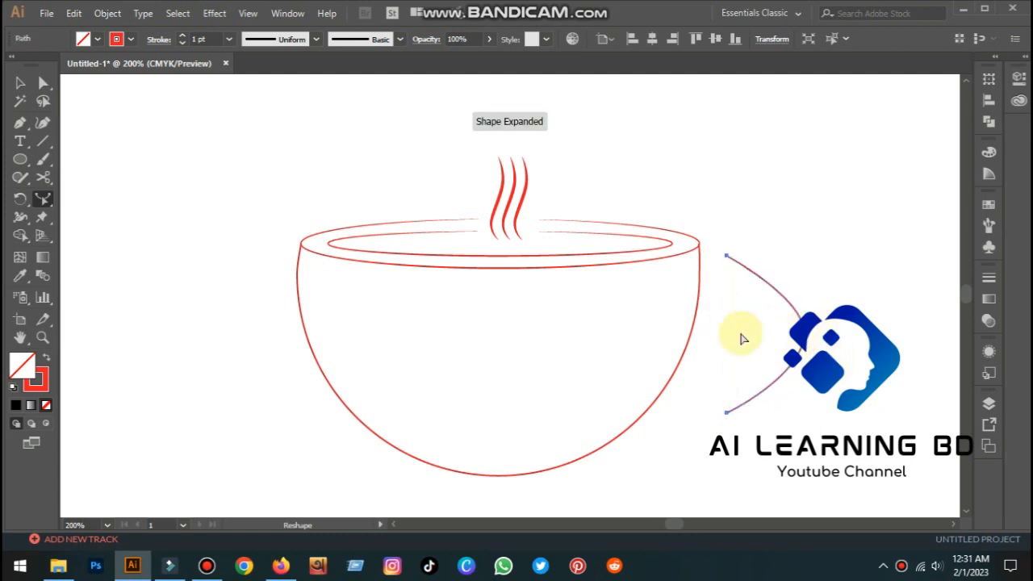
Give the handle arc the width profile tapered at both ends and a 4 pt stroke
left_click(295, 39)
left_click(284, 87)
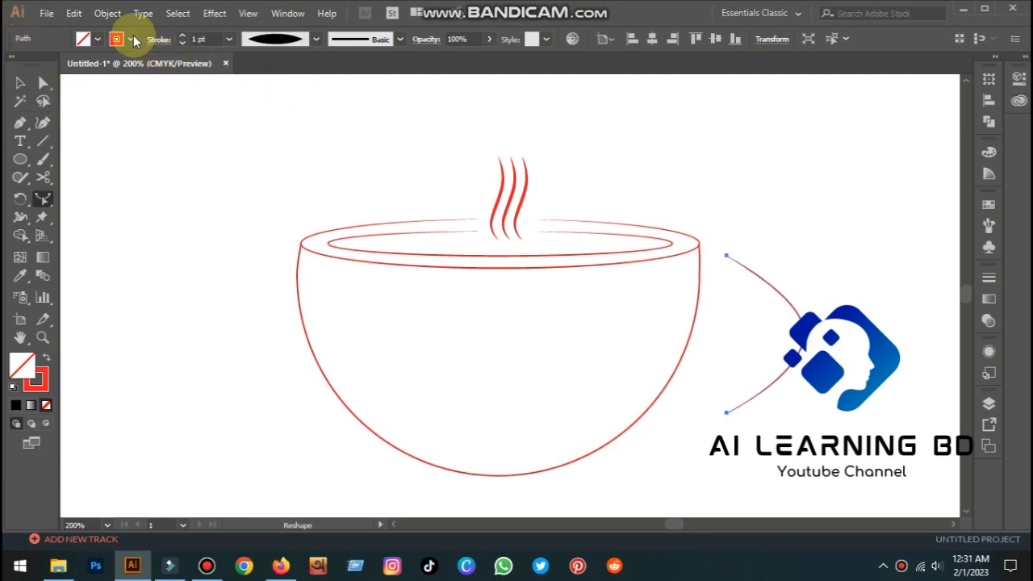
left_click(184, 37)
left_click(184, 37)
left_click(184, 36)
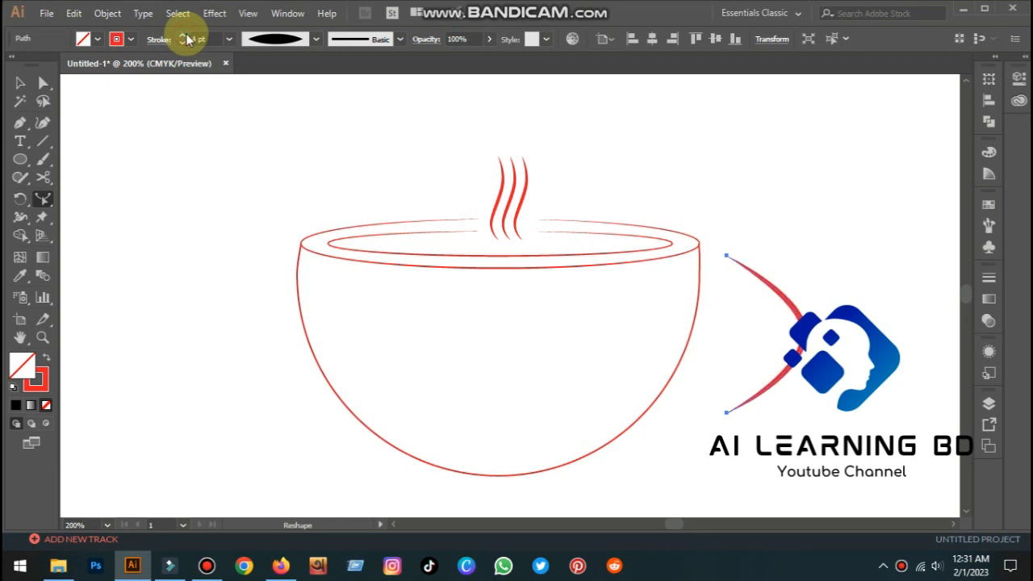
left_click(20, 82)
left_click(810, 224)
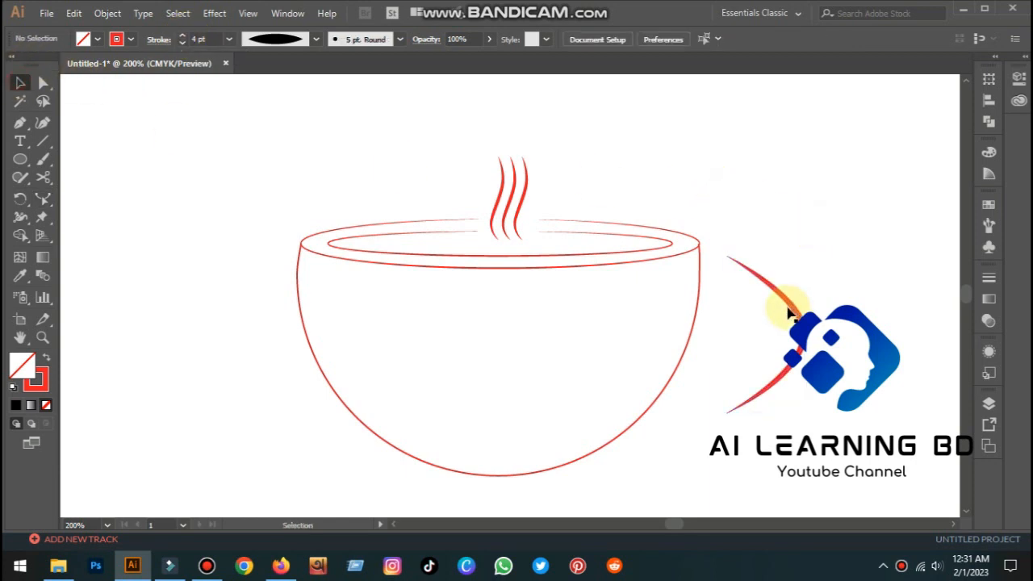
Move the handle arc against the bowl's right side and rotate it slightly clockwise to follow the bowl's slope
left_click_drag(775, 314, 753, 318)
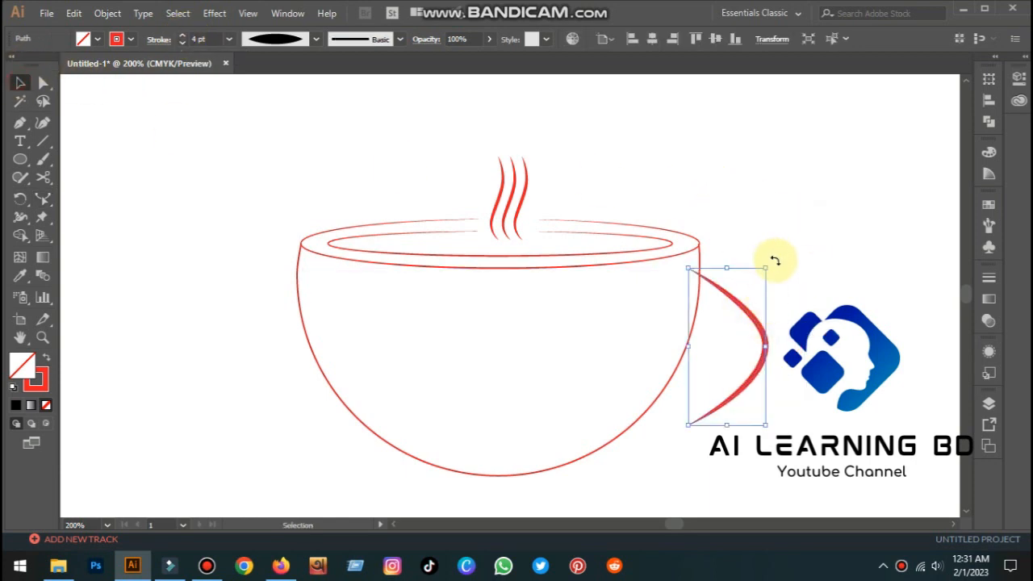
left_click_drag(775, 261, 779, 291)
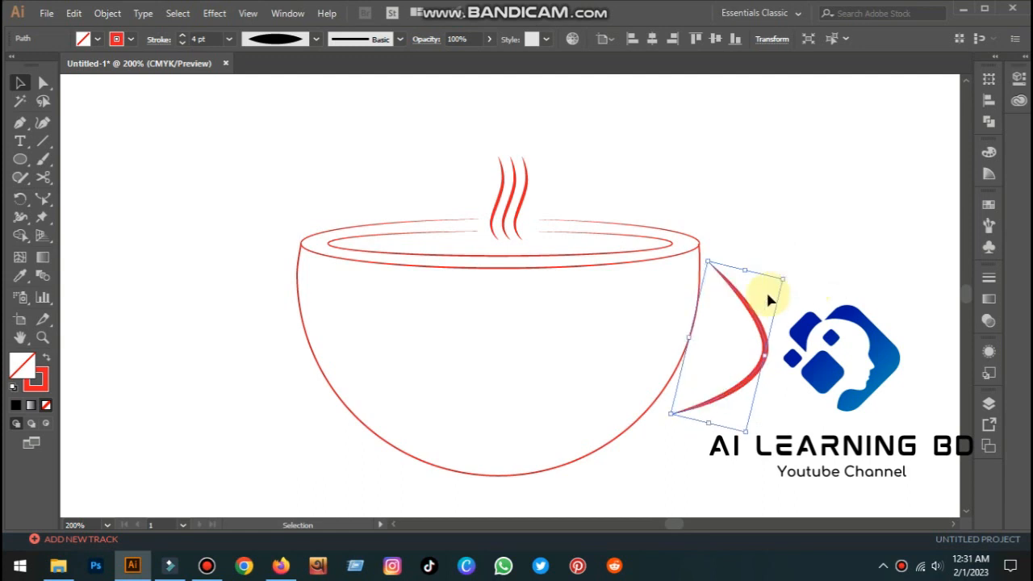
key("Left")
key("Left")
key("Left")
key("Left")
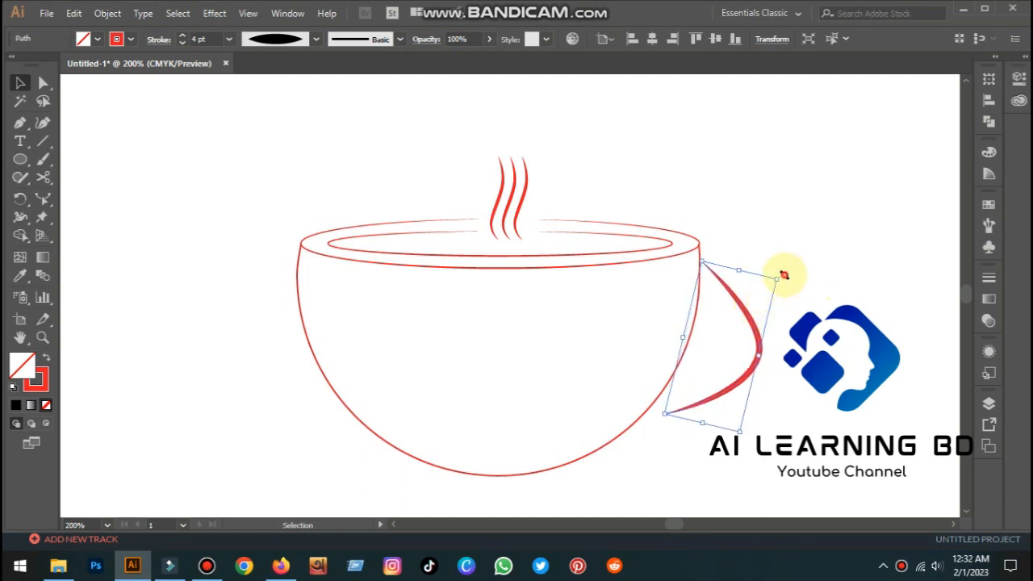
Fine-tune the handle's rotation and nudge it until its ends meet the rim's right tip and the bowl's lower right side
left_click_drag(784, 280, 787, 287)
key("Up")
key("Up")
key("Up")
key("Up")
key("Up")
key("Up")
key("Up")
key("Up")
key("Up")
key("Up")
key("Up")
key("Up")
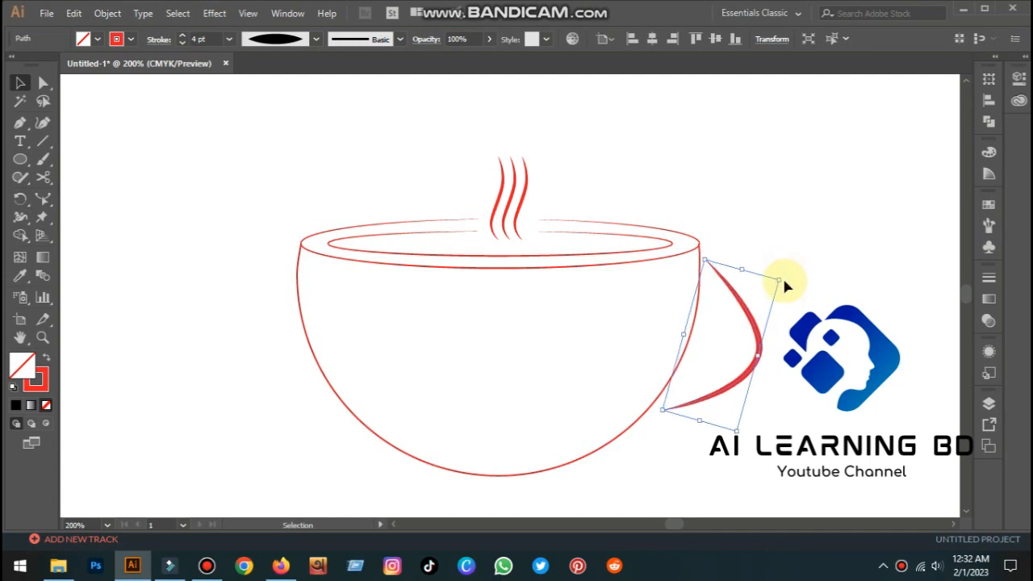
key("Left")
key("Down")
key("Down")
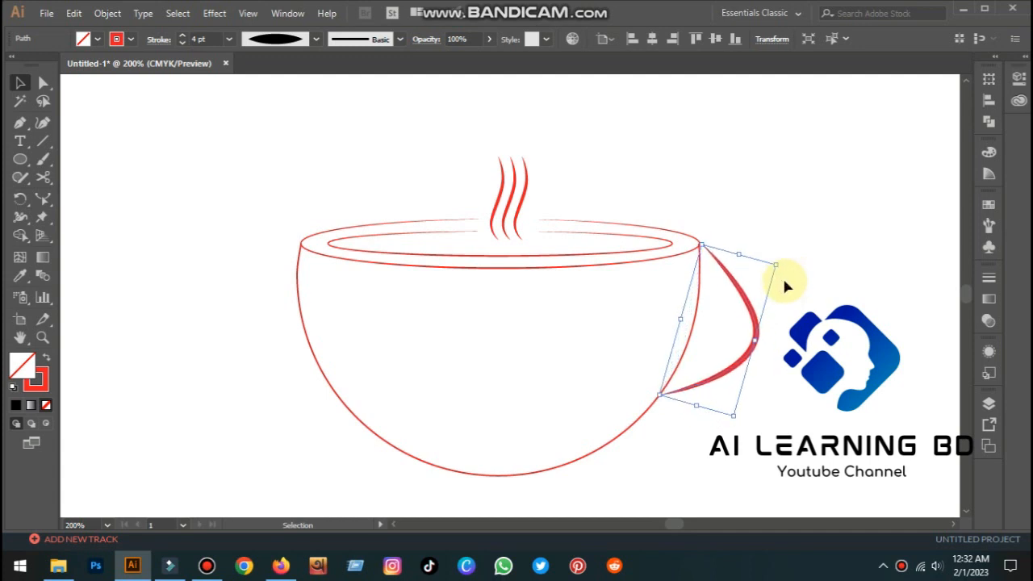
key("Left")
left_click(797, 287)
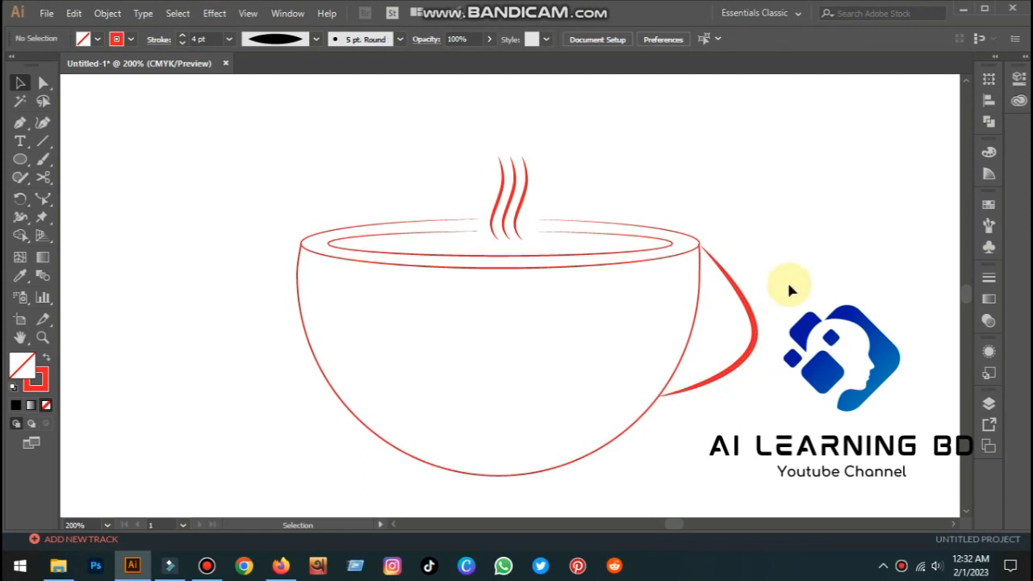
left_click(738, 302)
left_click(825, 317)
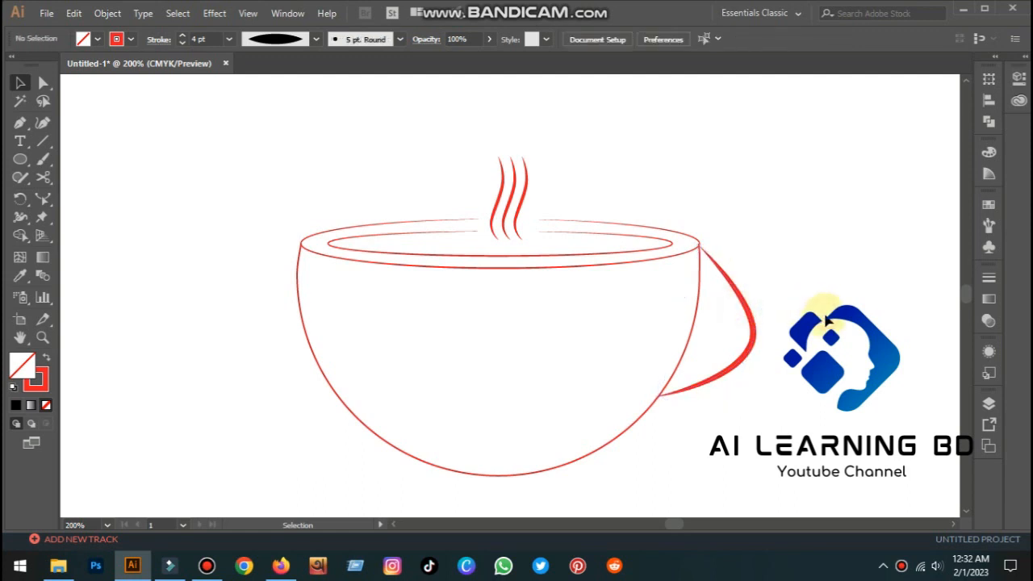
Reduce the handle's stroke to 2 pt and narrow the handle slightly towards the bowl
scroll(829, 321, "down", 3)
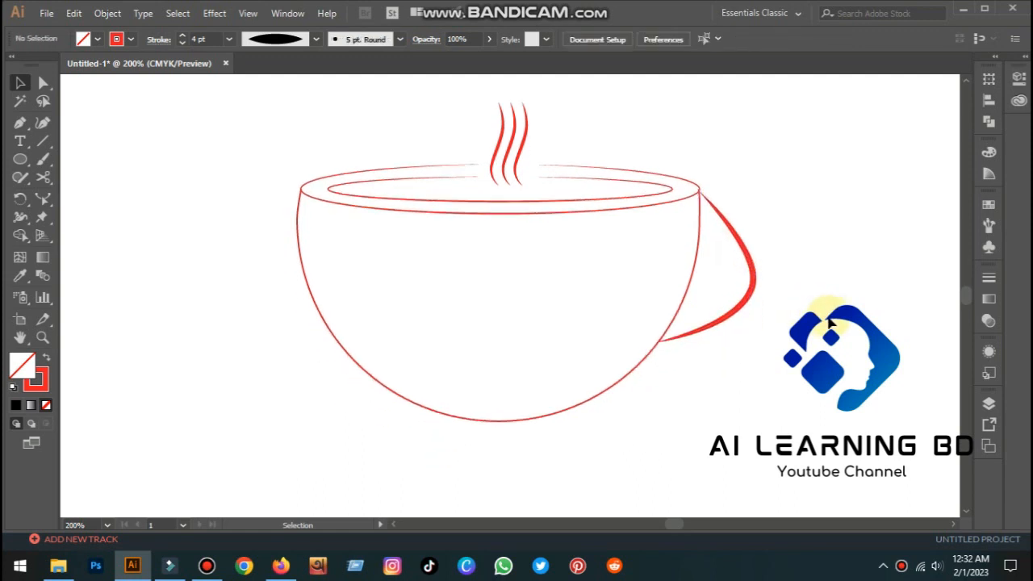
left_click(755, 282)
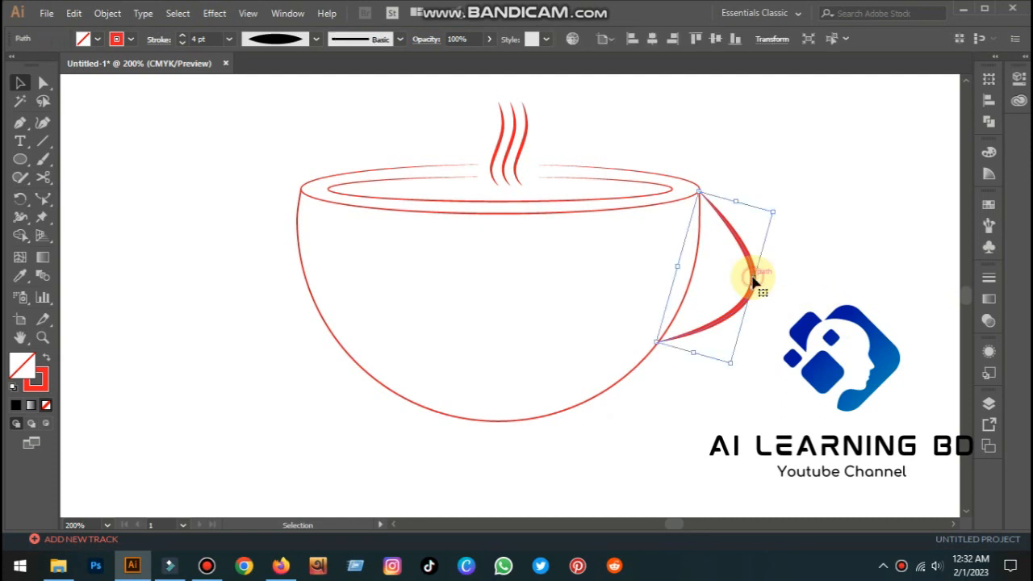
left_click(181, 45)
left_click(181, 44)
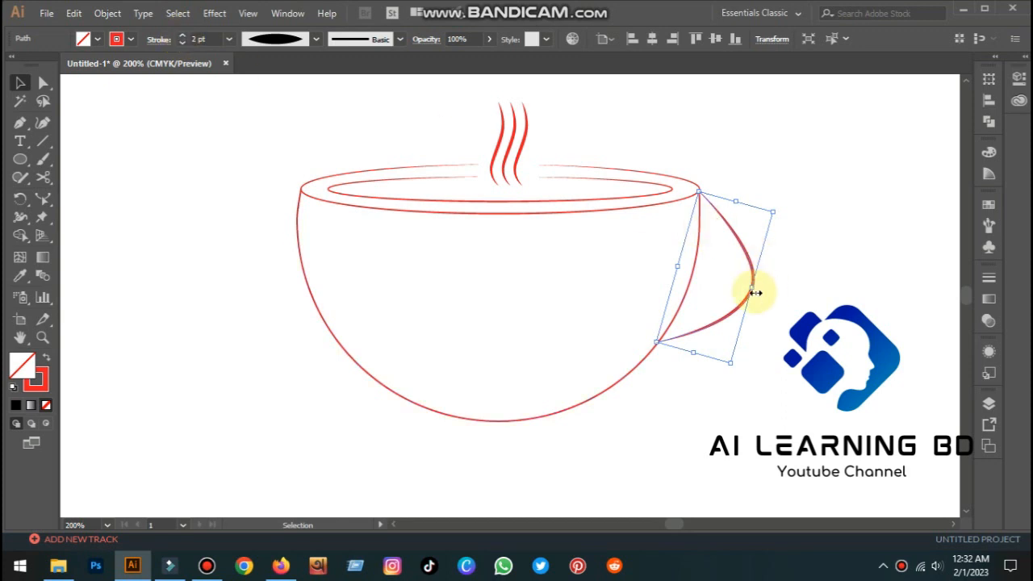
mouse_move(754, 290)
left_mouse_down()
mouse_move(728, 282)
mouse_move(741, 281)
left_mouse_up()
left_click(791, 293)
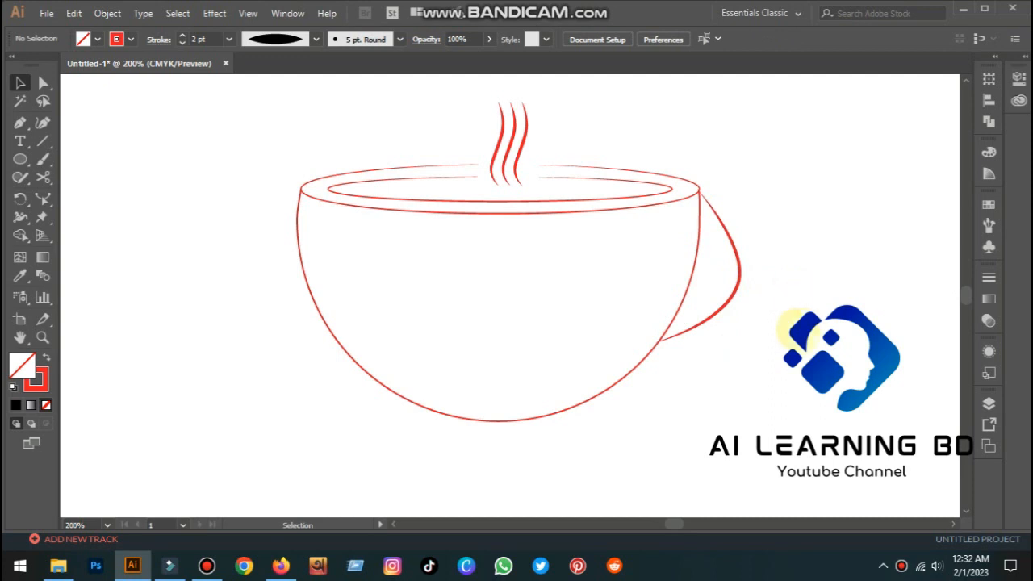
Draw a flat ellipse about half the bowl's width, centred across the bottom of the bowl
scroll(793, 337, "down", 2)
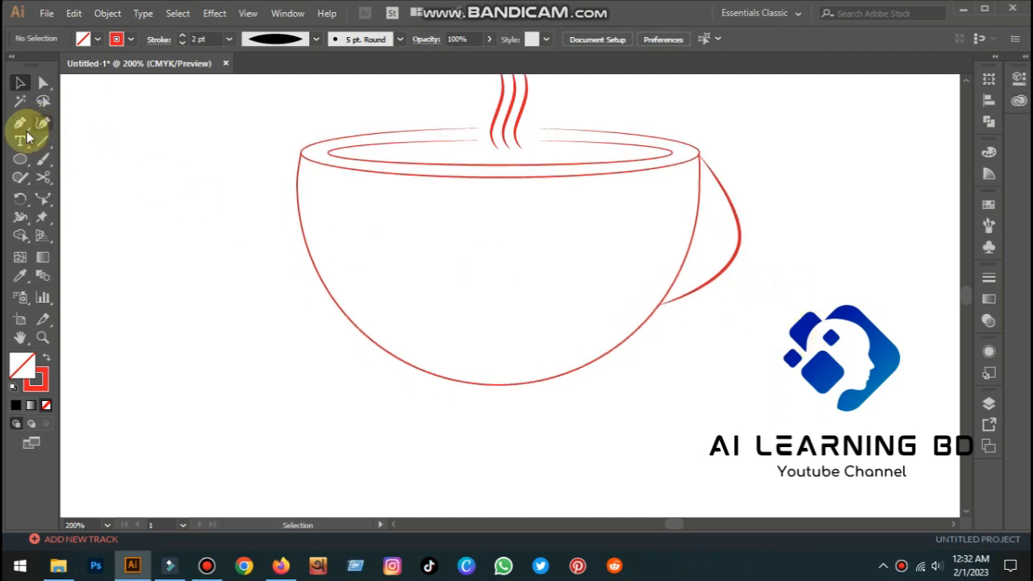
left_click(21, 160)
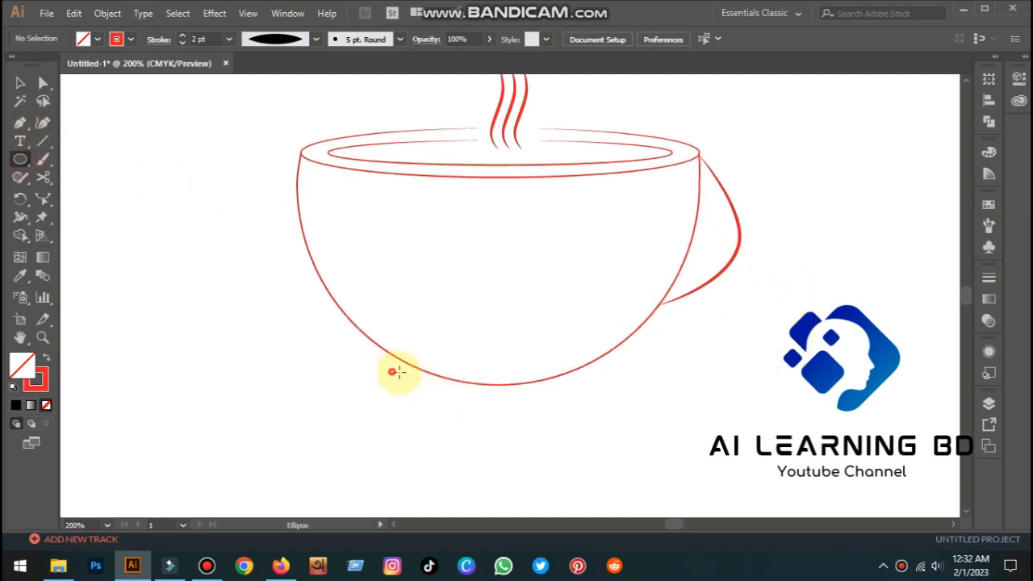
left_click_drag(392, 371, 611, 393)
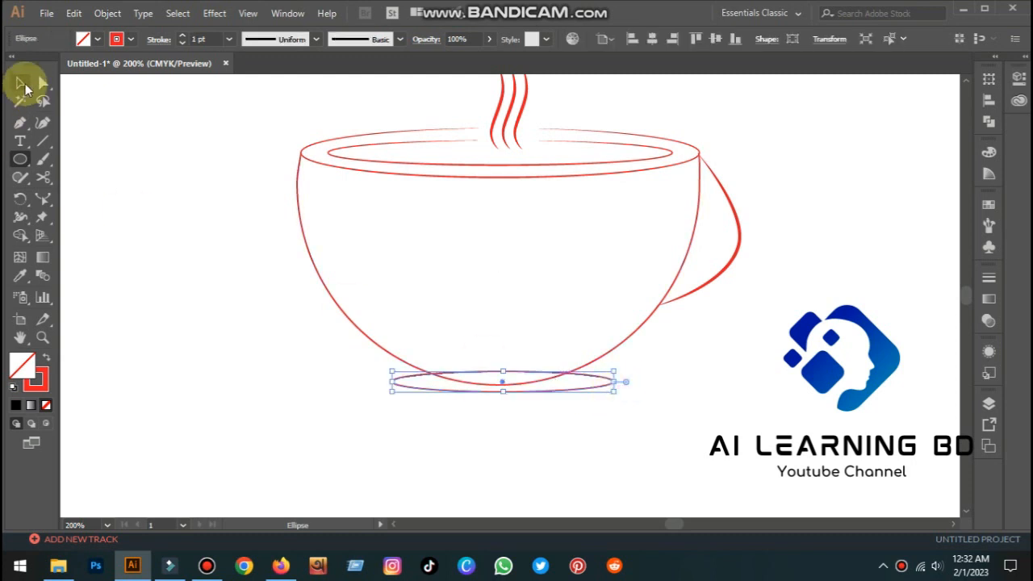
Paste a copy of the base ellipse in front and enlarge it from the centre into a wider saucer ellipse
left_click(23, 84)
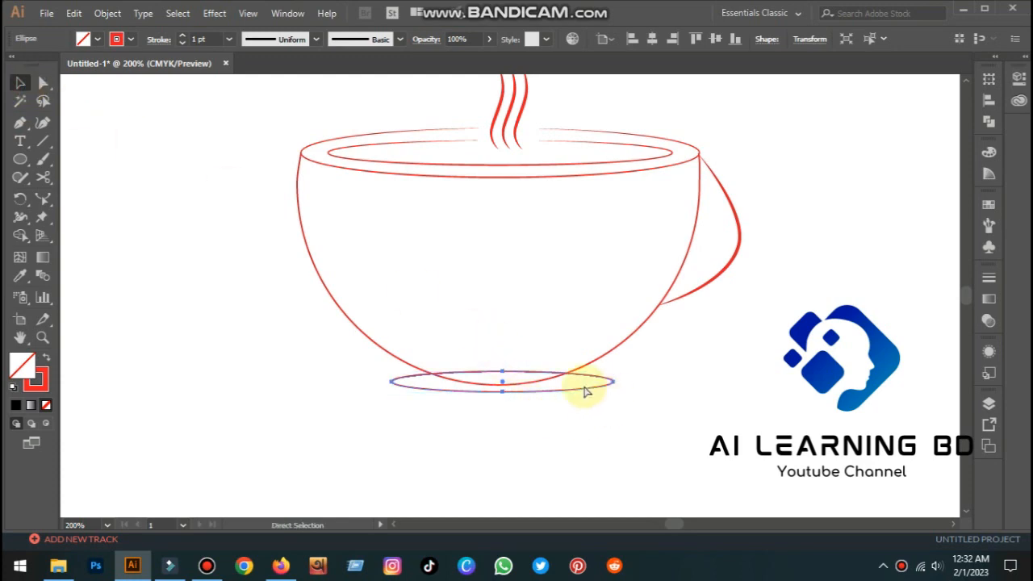
left_click(73, 13)
mouse_move(108, 13)
mouse_move(74, 12)
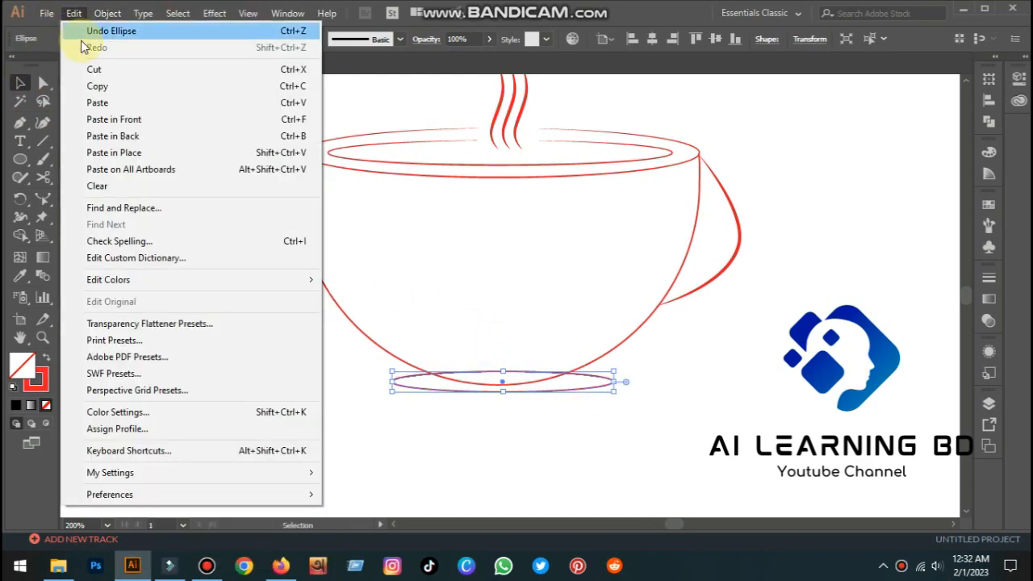
left_click(105, 110)
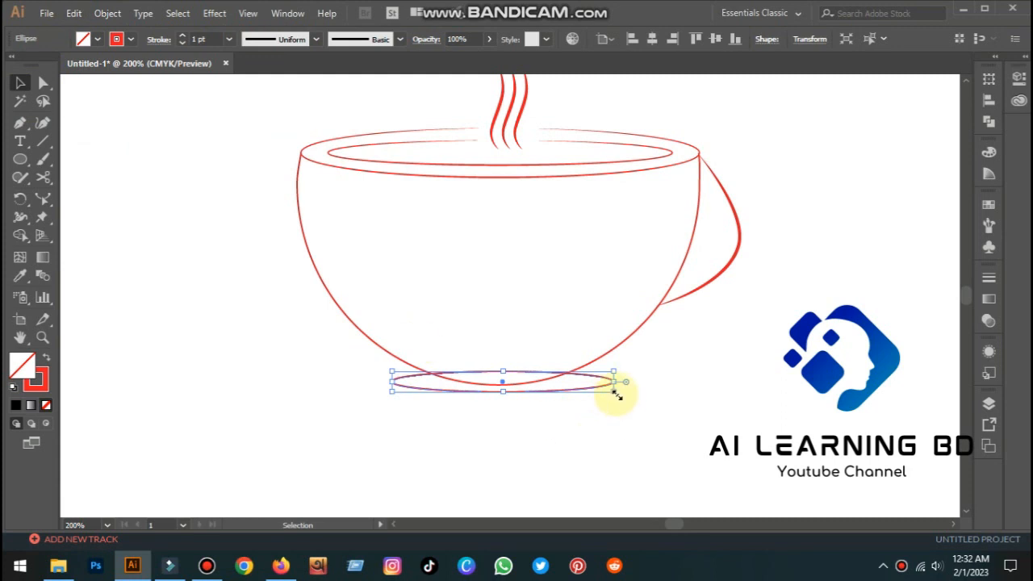
mouse_move(615, 394)
left_mouse_down()
mouse_move(670, 409)
mouse_move(606, 382)
left_mouse_up()
left_click(715, 415)
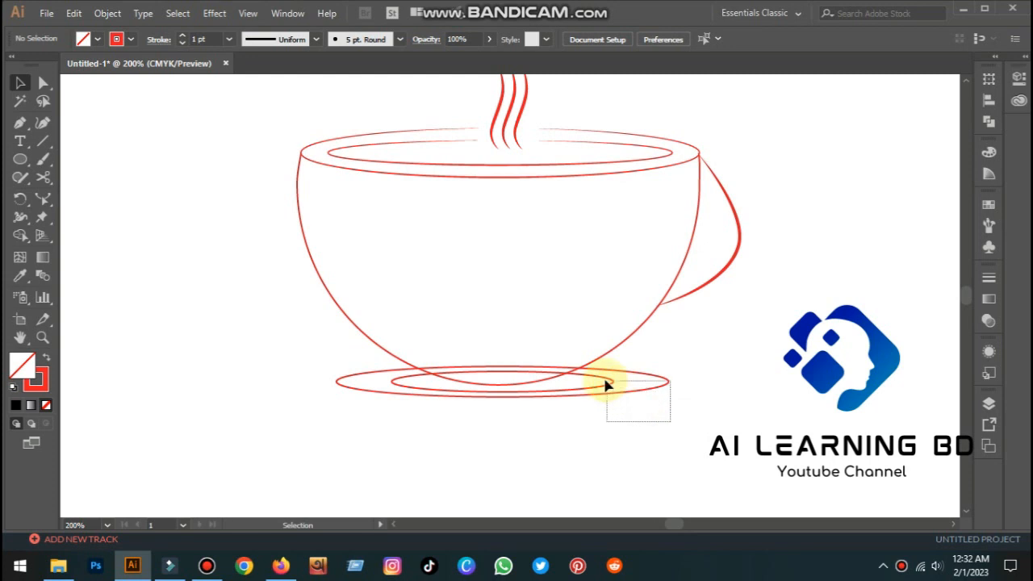
Combine the two saucer ellipses into a ring with Pathfinder Exclude and fill it with black
left_click_drag(606, 385, 606, 385)
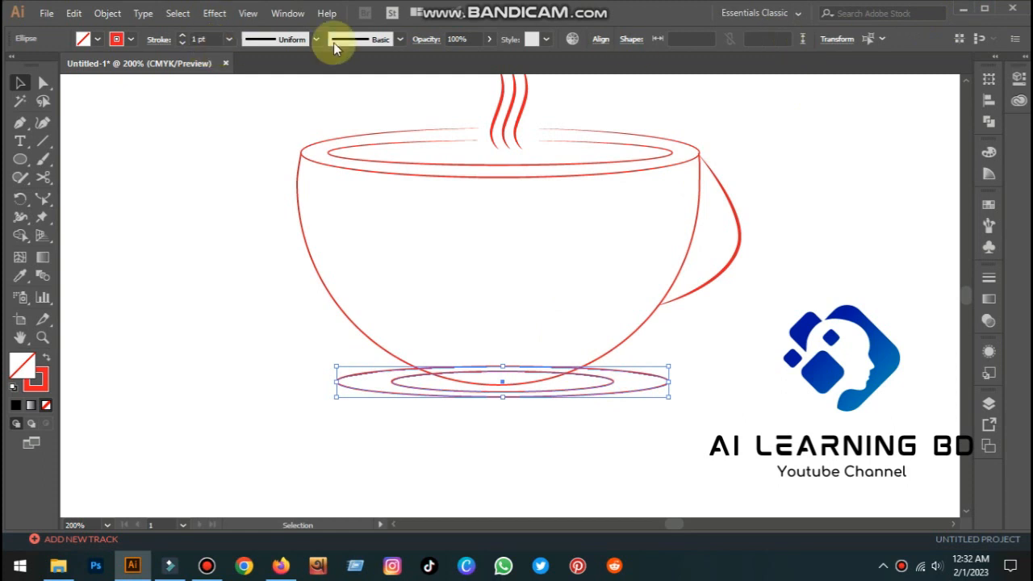
left_click(989, 122)
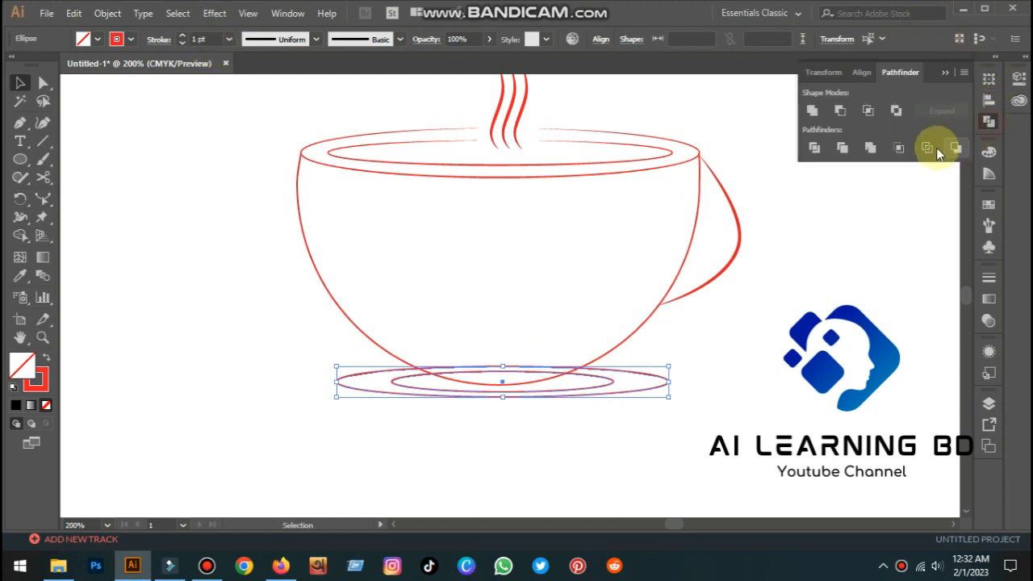
left_click(897, 112)
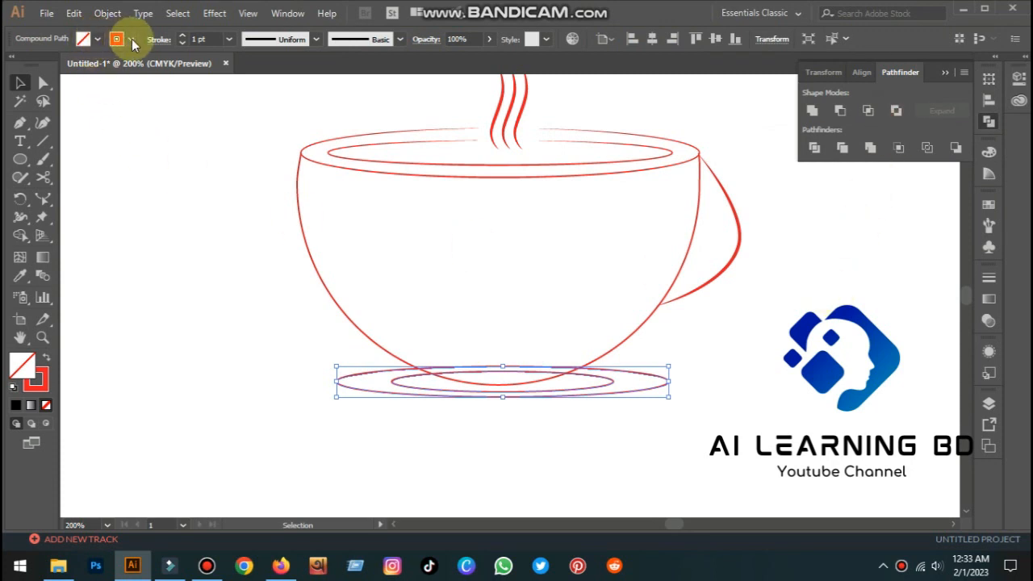
left_click(97, 38)
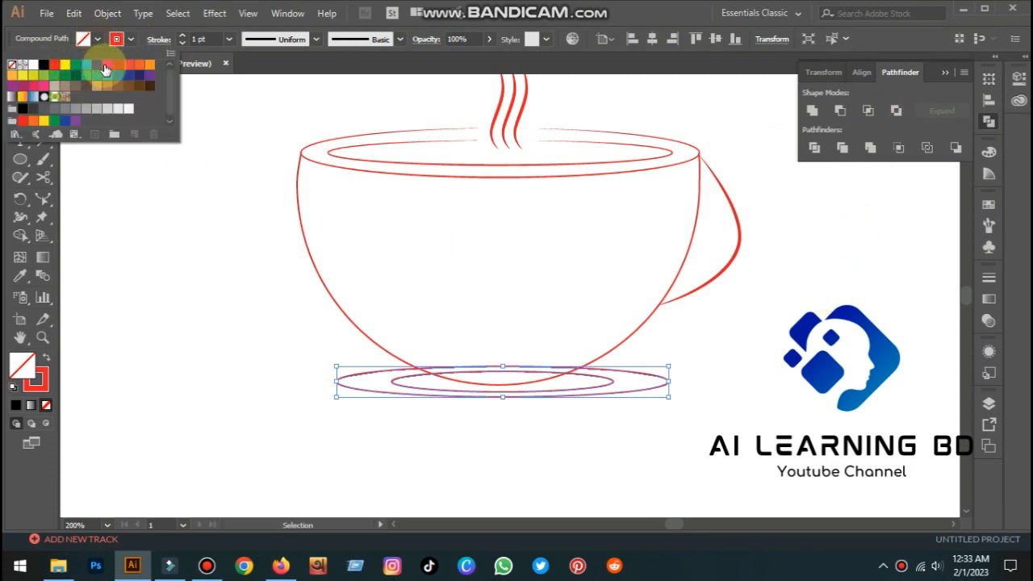
left_click(108, 66)
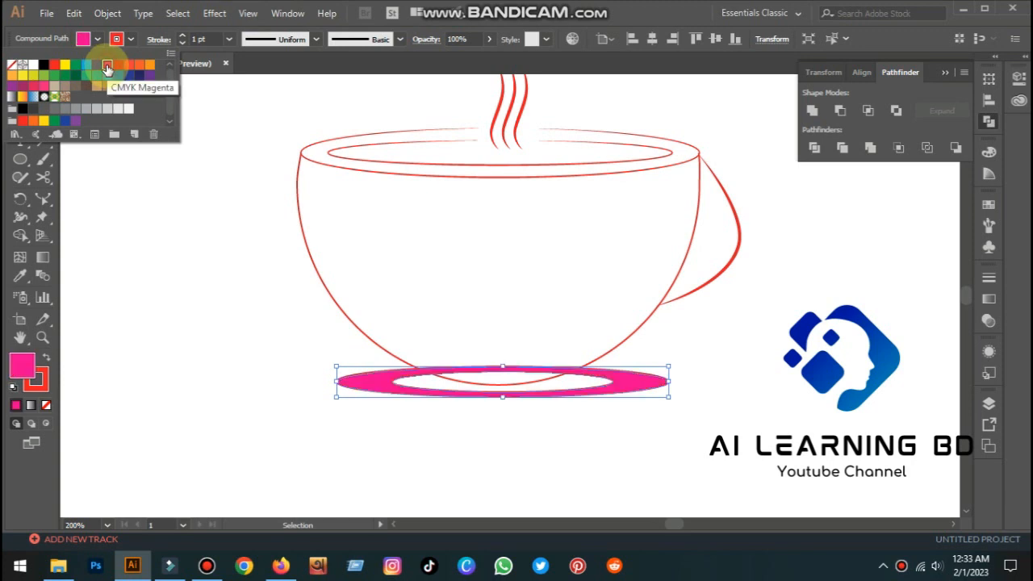
left_click(44, 64)
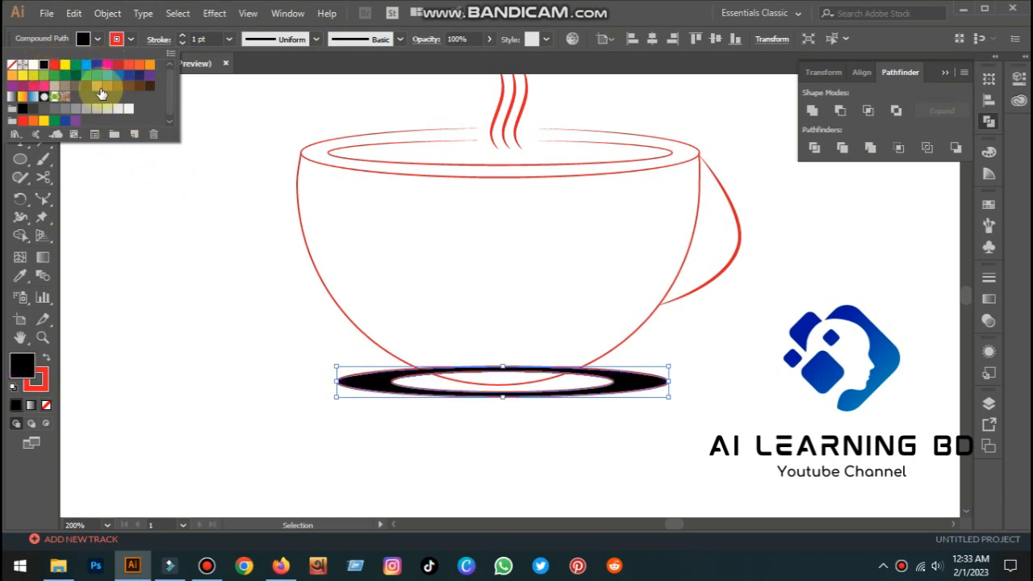
left_click(186, 254)
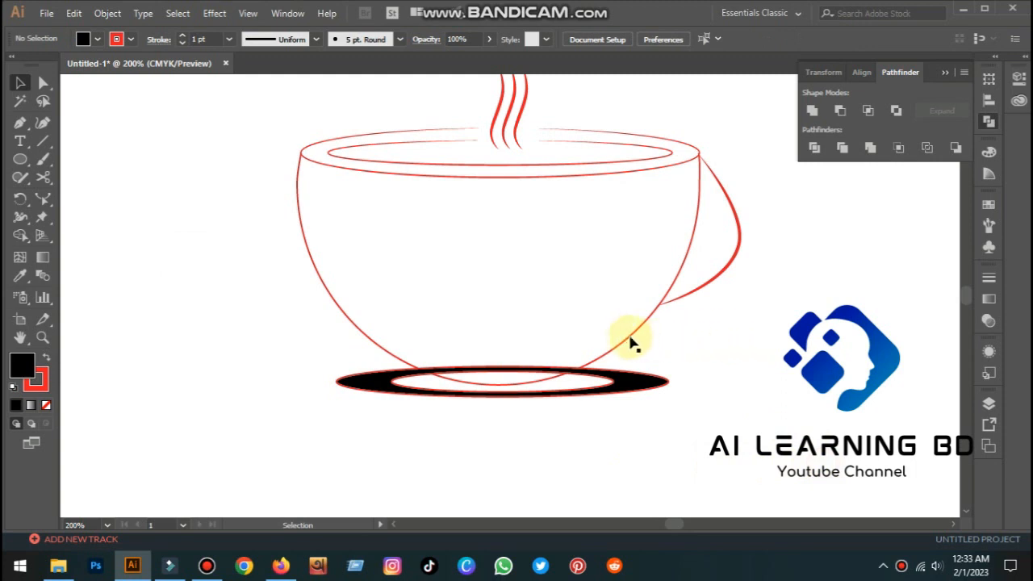
Send the black saucer ring to the back, behind the bowl outline
left_click(652, 392)
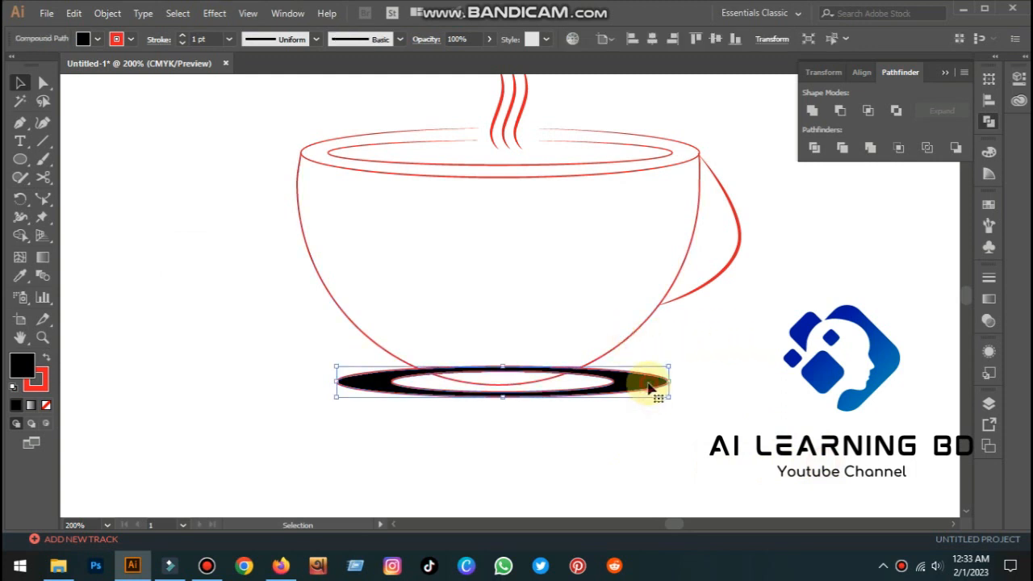
right_click(650, 386)
mouse_move(709, 307)
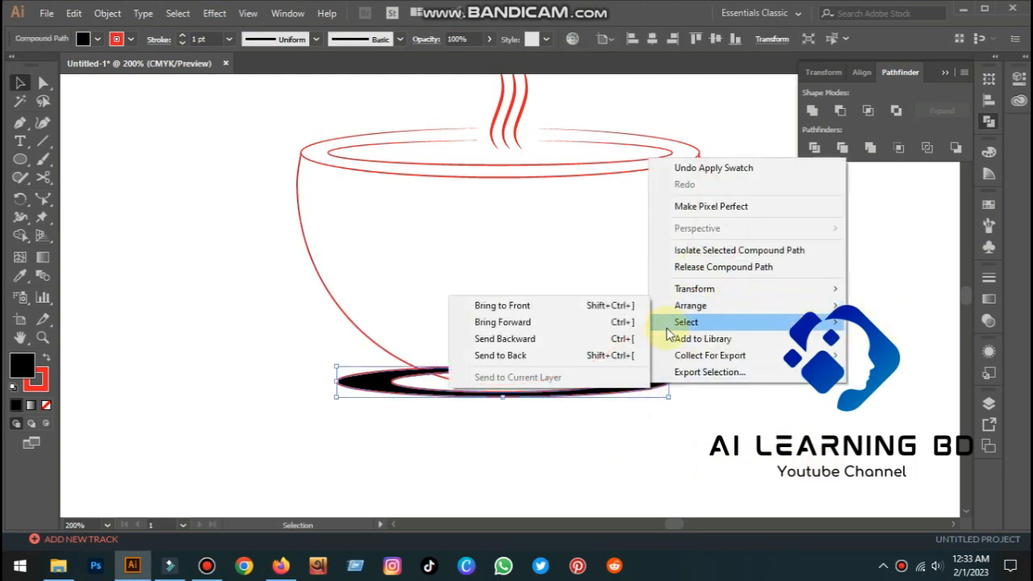
left_click(567, 355)
left_click(727, 416)
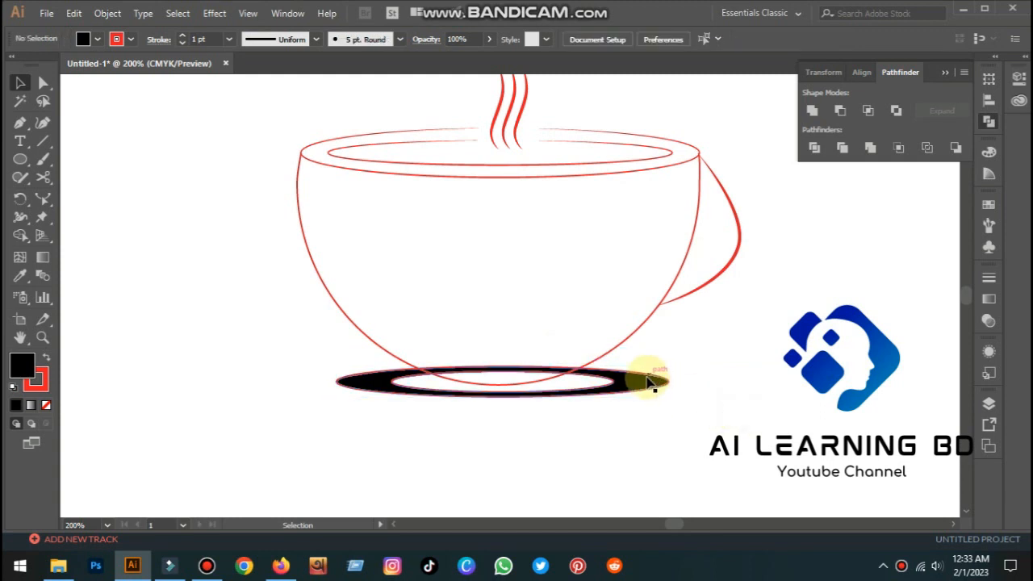
left_click(650, 384)
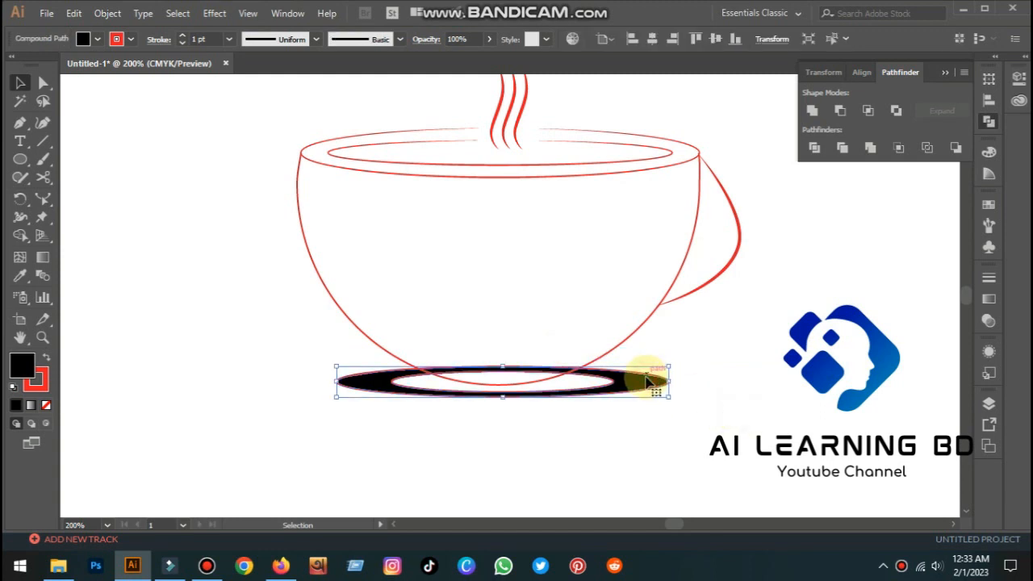
Set the stroke weight of the cup's bowl outline to 3 pt
left_click(622, 346)
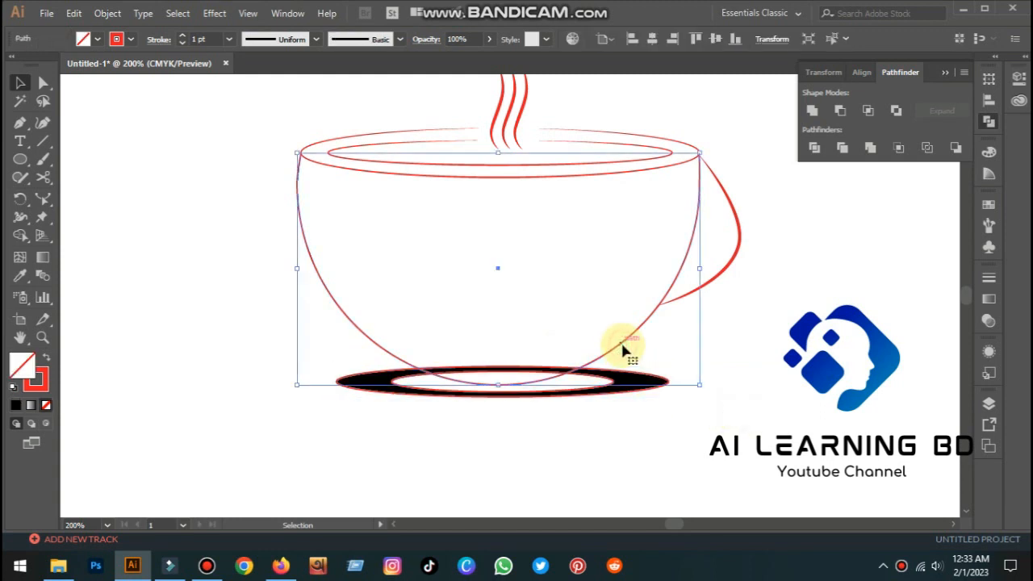
left_click(182, 35)
left_click(182, 36)
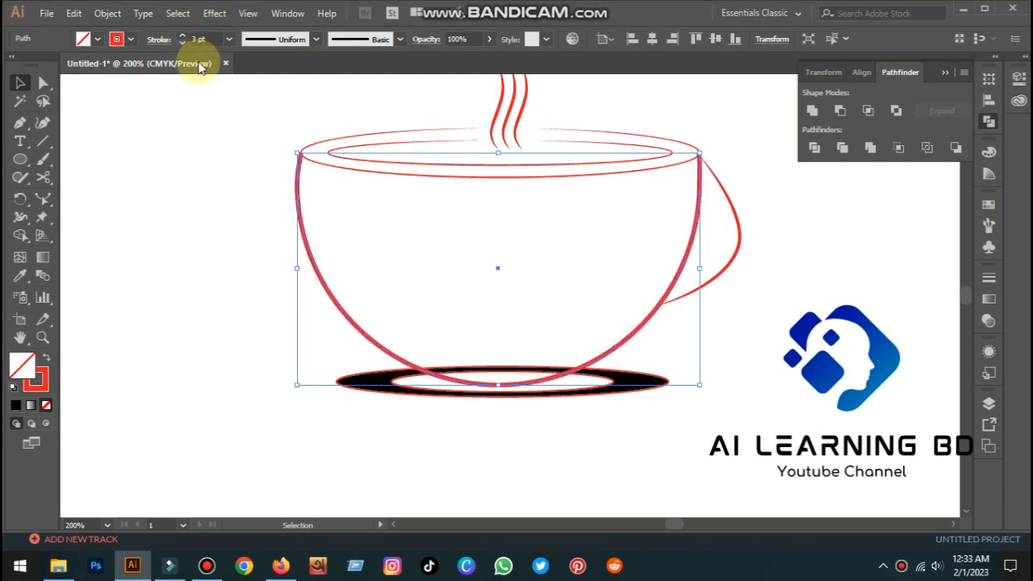
left_click(213, 165)
Thicken both tapered rim ellipses to a 3 pt stroke
left_click(412, 164)
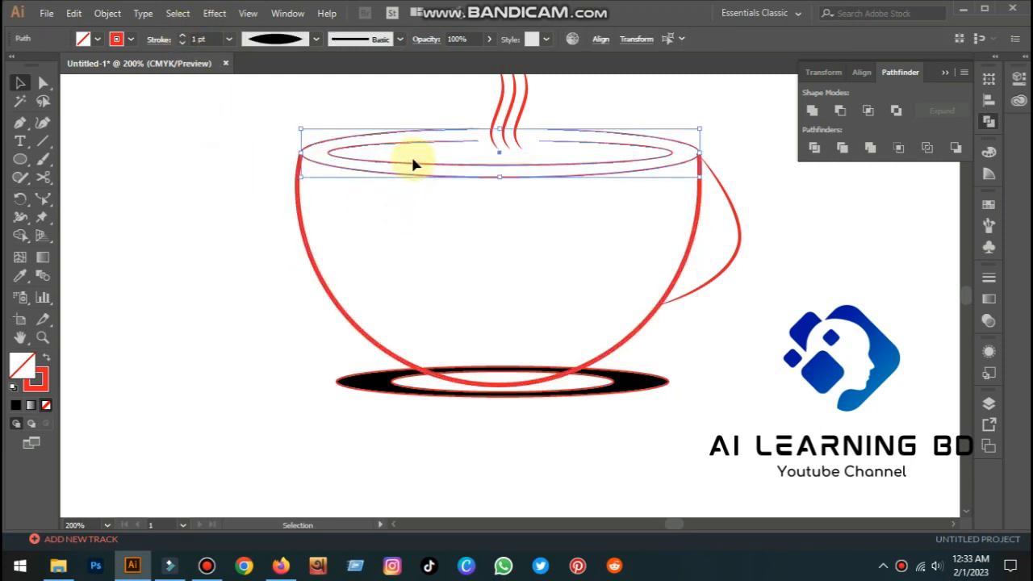
left_click(182, 36)
left_click(183, 35)
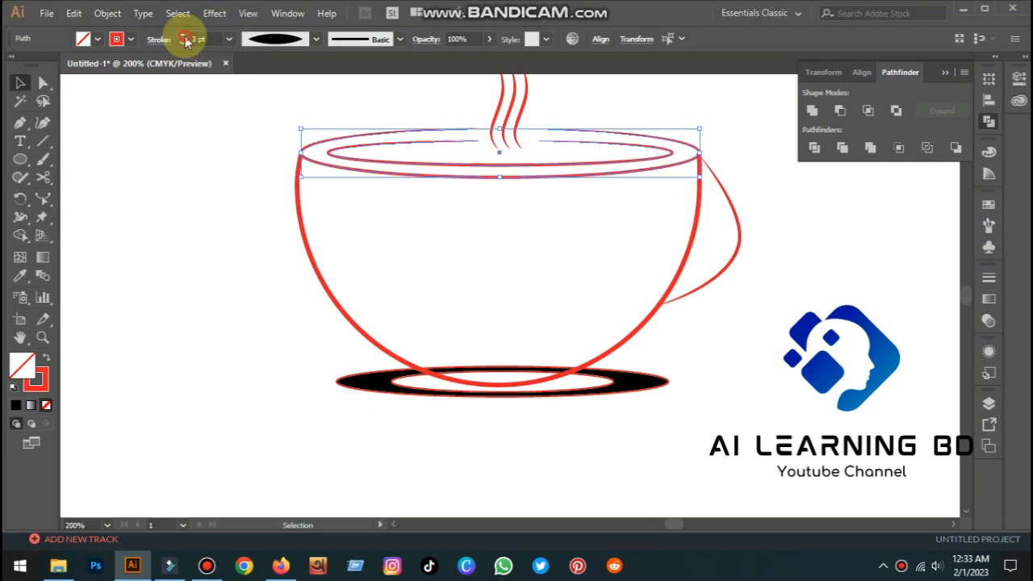
left_click(213, 177)
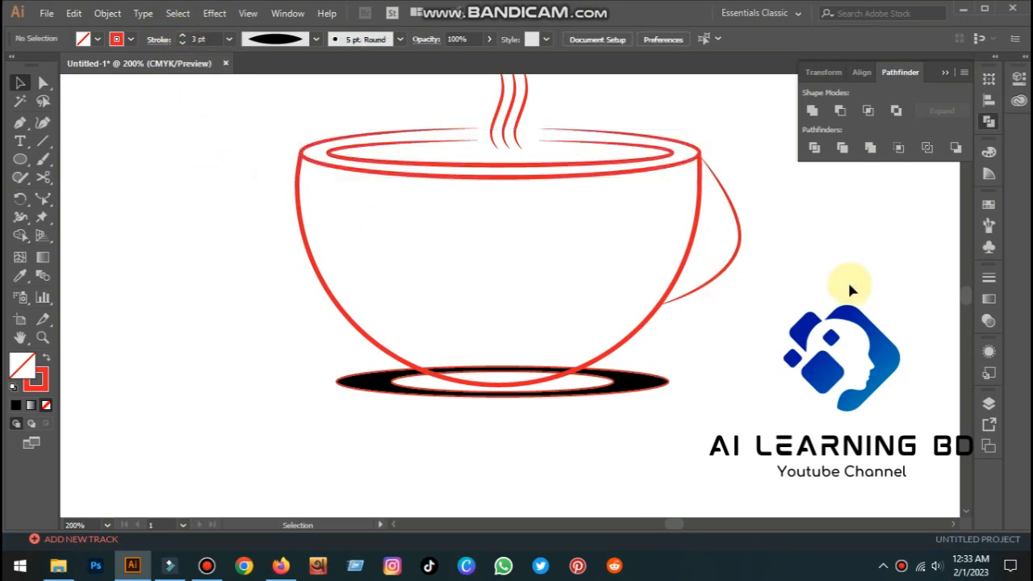
Examine the complete coffee cup drawing with the whole artboard in view
left_click_drag(850, 289, 843, 347)
scroll(834, 376, "up", 1)
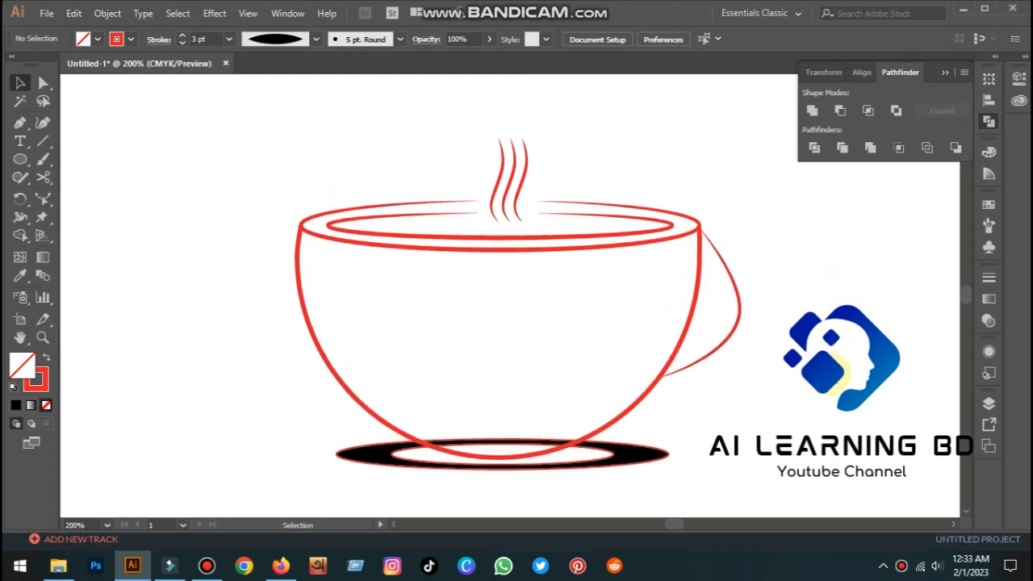
key("z")
left_click(767, 343, "alt")
left_click(766, 342, "alt")
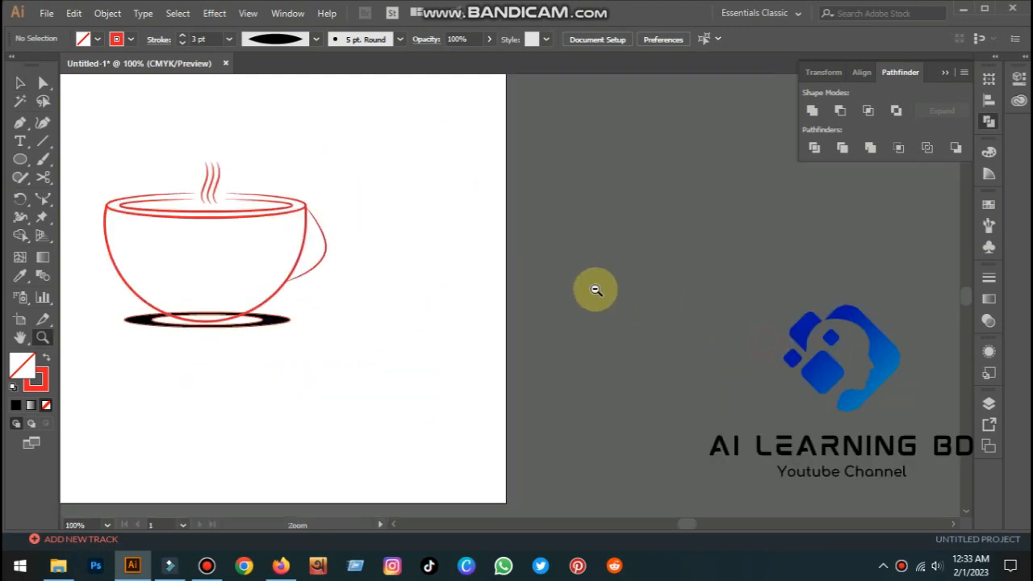
left_click_drag(450, 241, 697, 212)
left_click(618, 251, "alt")
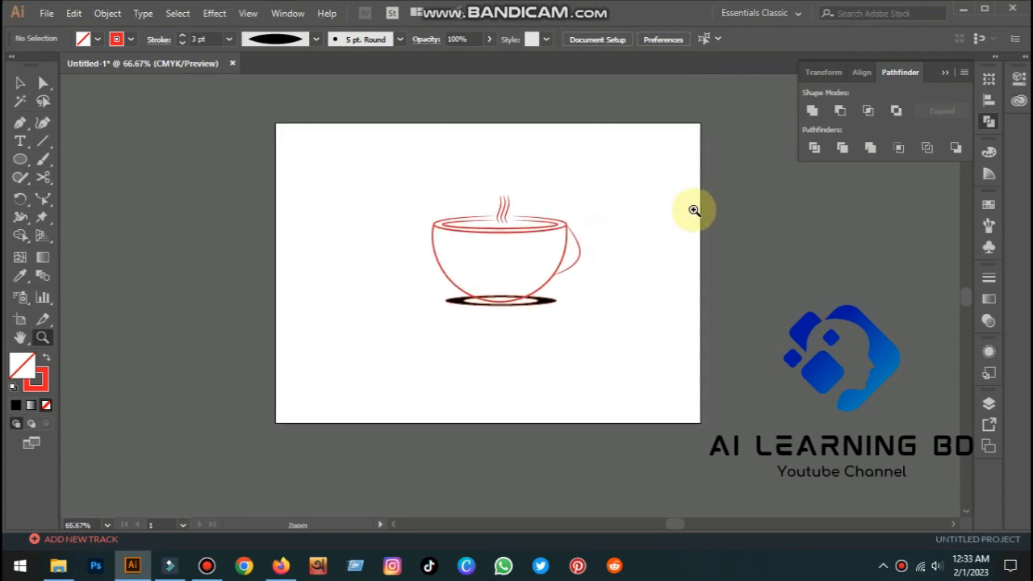